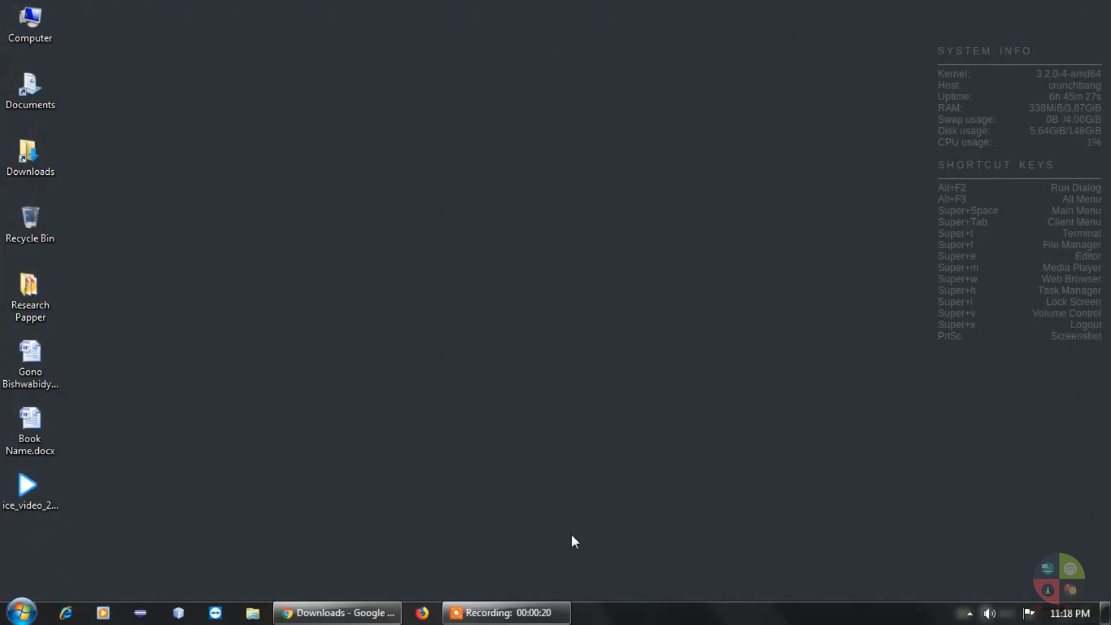
- Bring up the Windows Start menu listing installed programs and recent Word documents
key("super")
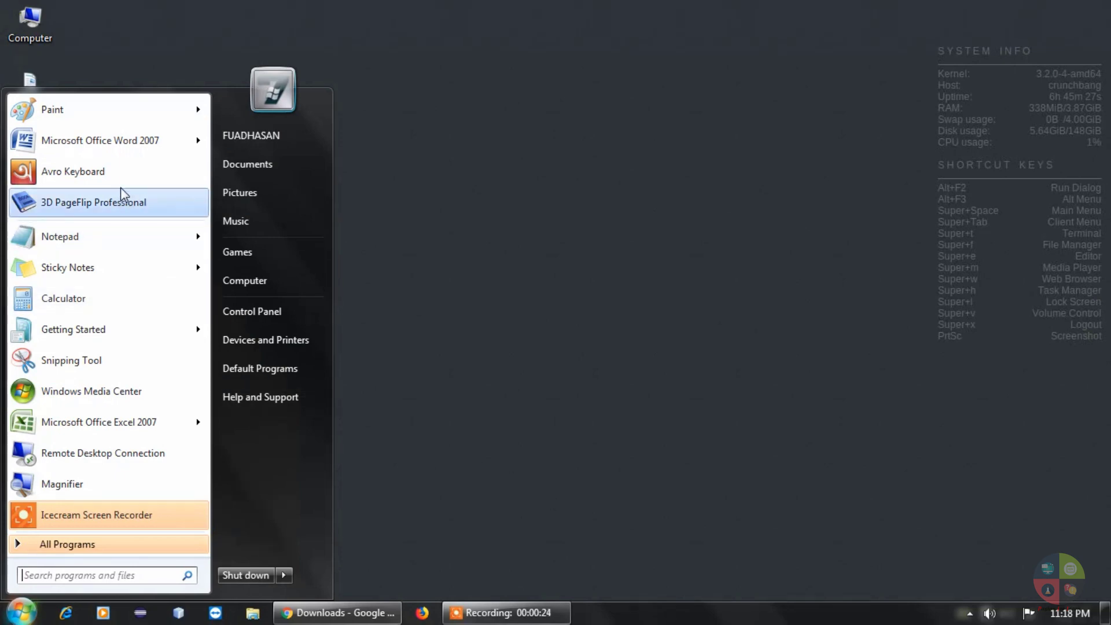
- Launch Word 2007 with a blank document and check its save formats for PDF
left_click(117, 141)
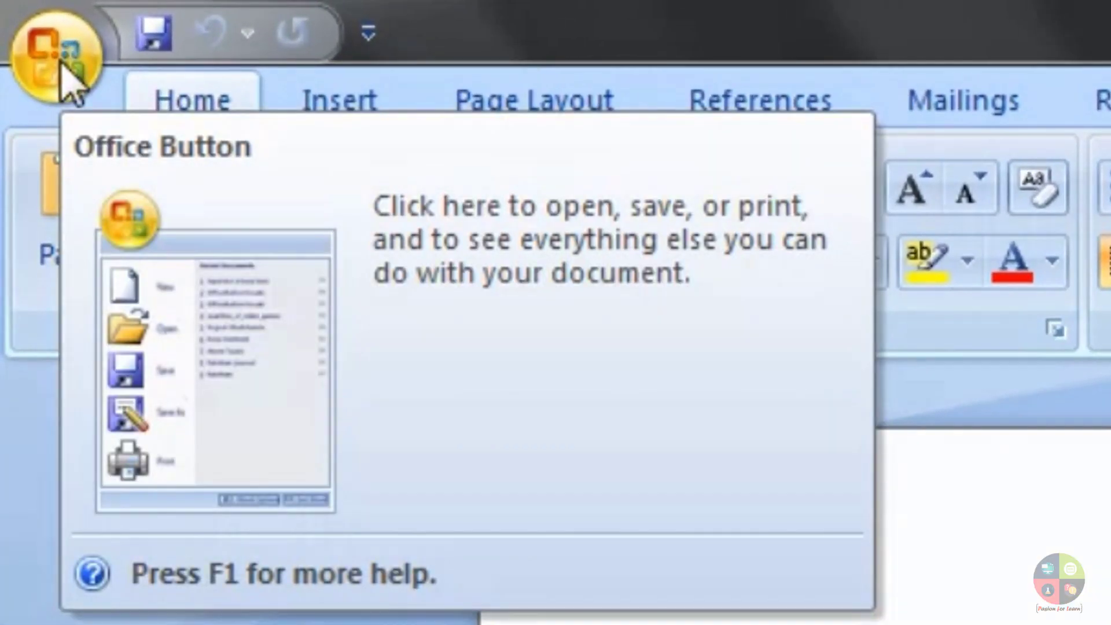
left_click(58, 42)
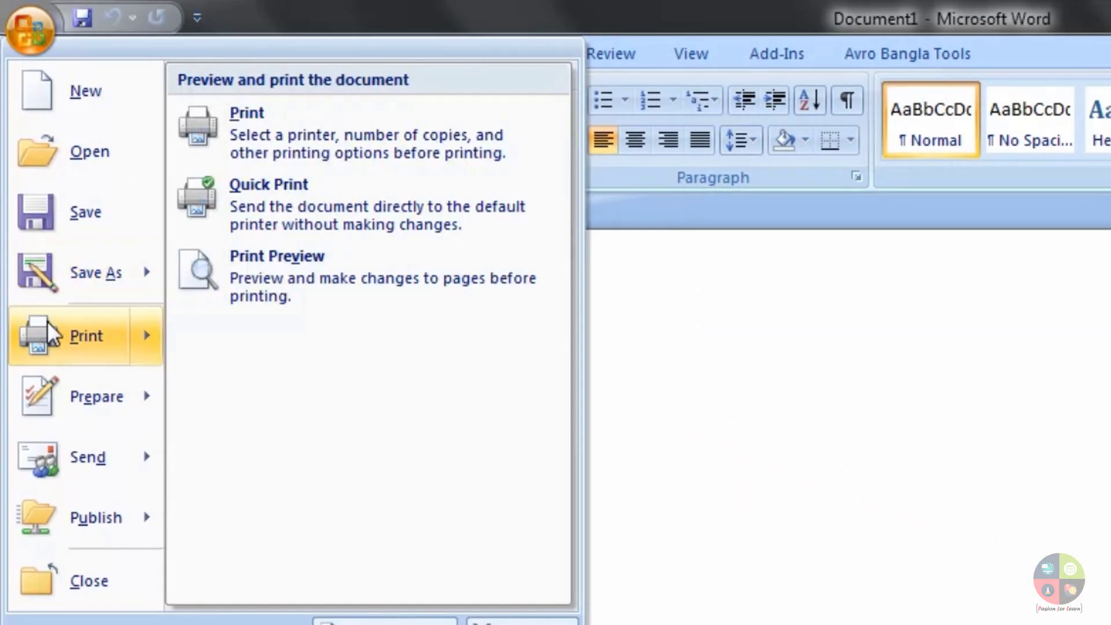
mouse_move(86, 273)
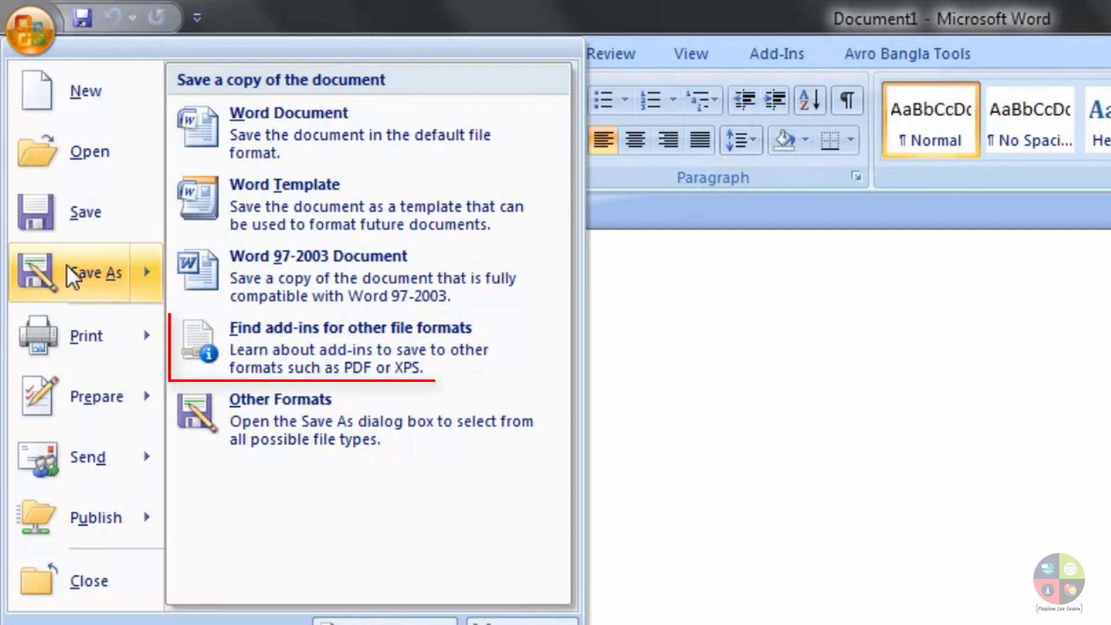
- Follow Word Help on the Publish as PDF or XPS add-in to Microsoft's download page
left_click(279, 341)
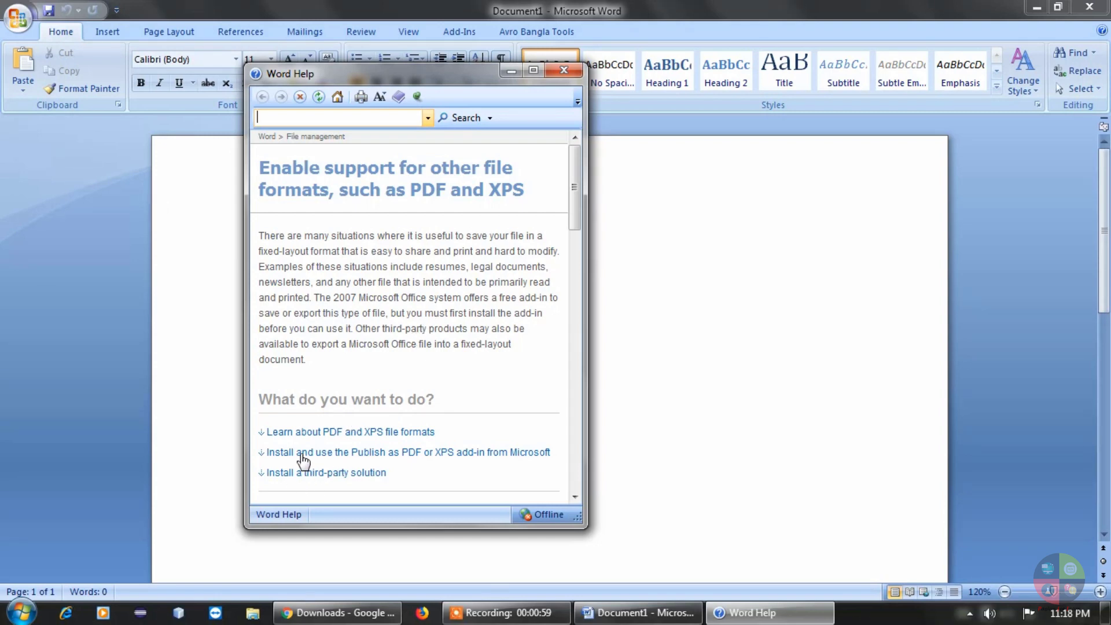
left_click(302, 455)
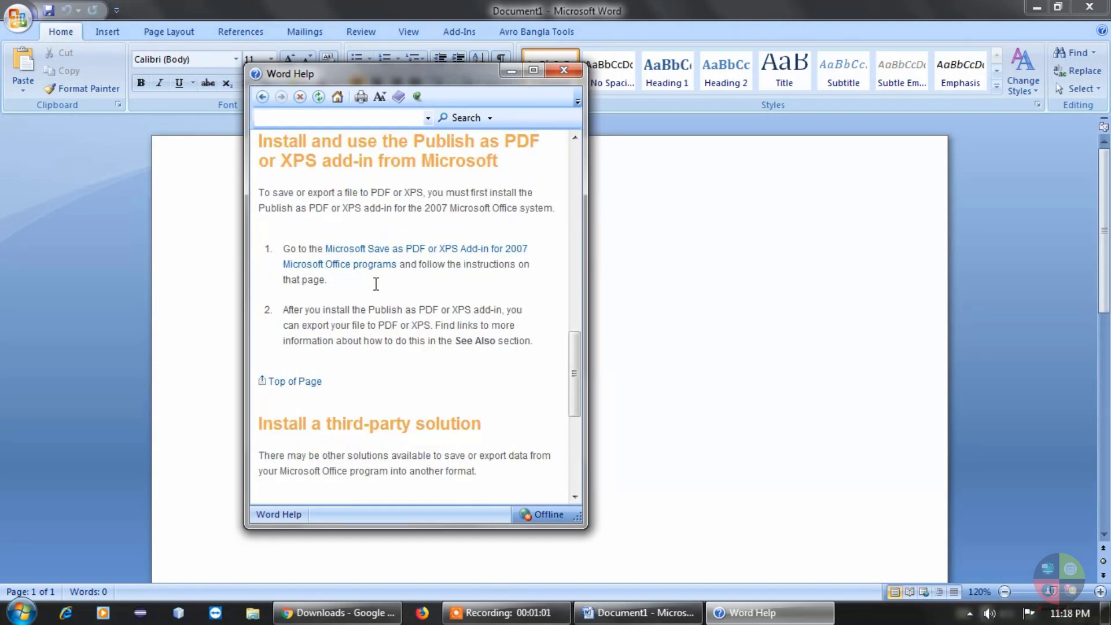
left_click(360, 254)
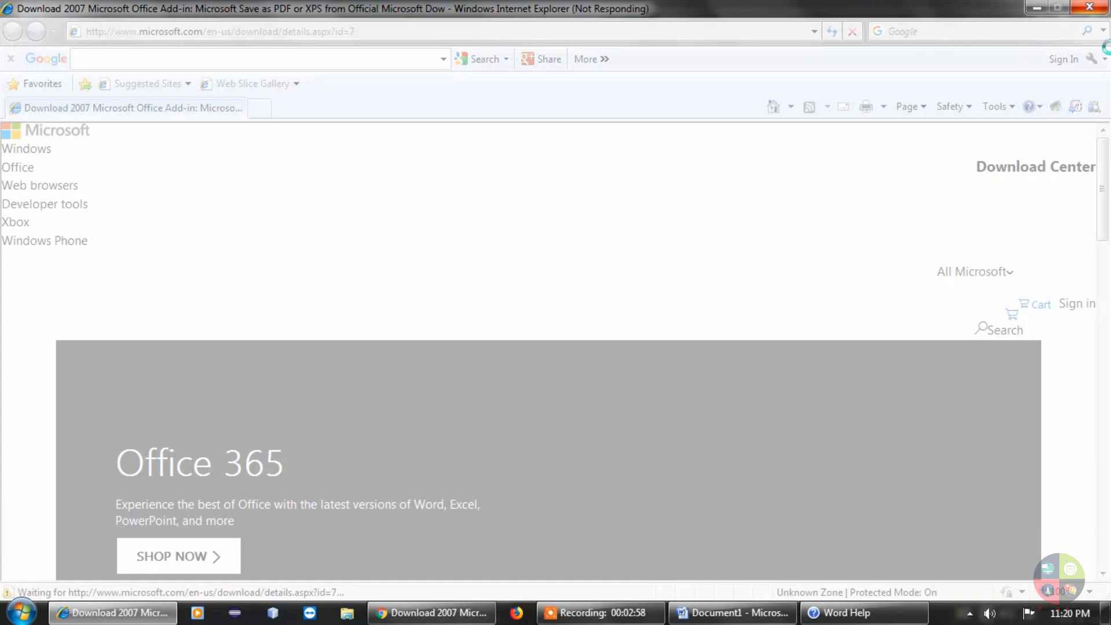
- Close the frozen Internet Explorer and minimize the Word Help window
left_click(1096, 9)
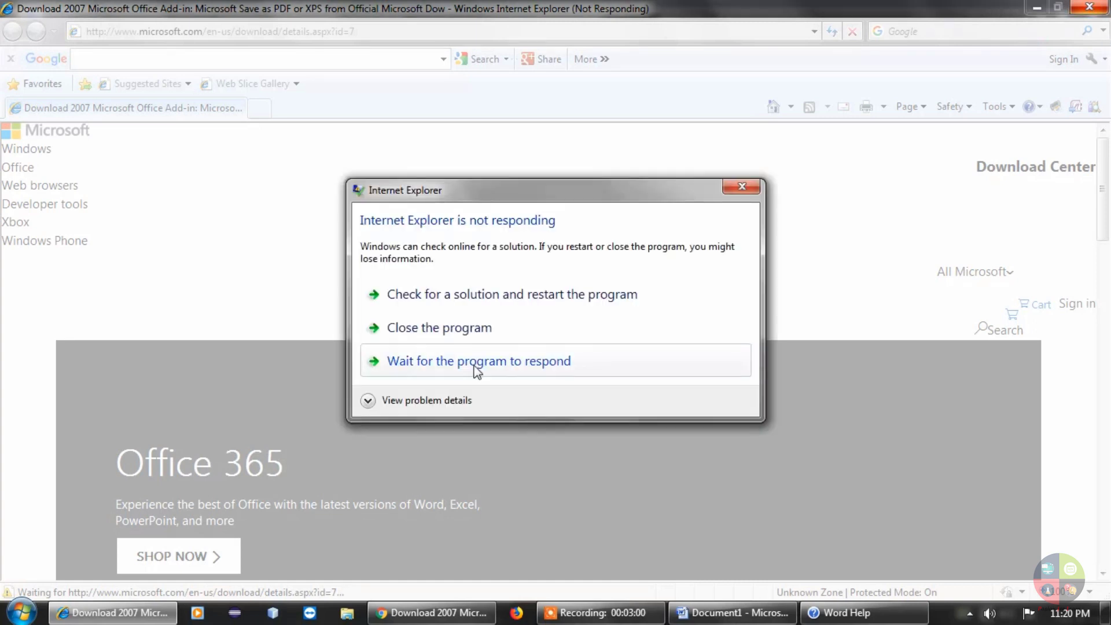
left_click(454, 329)
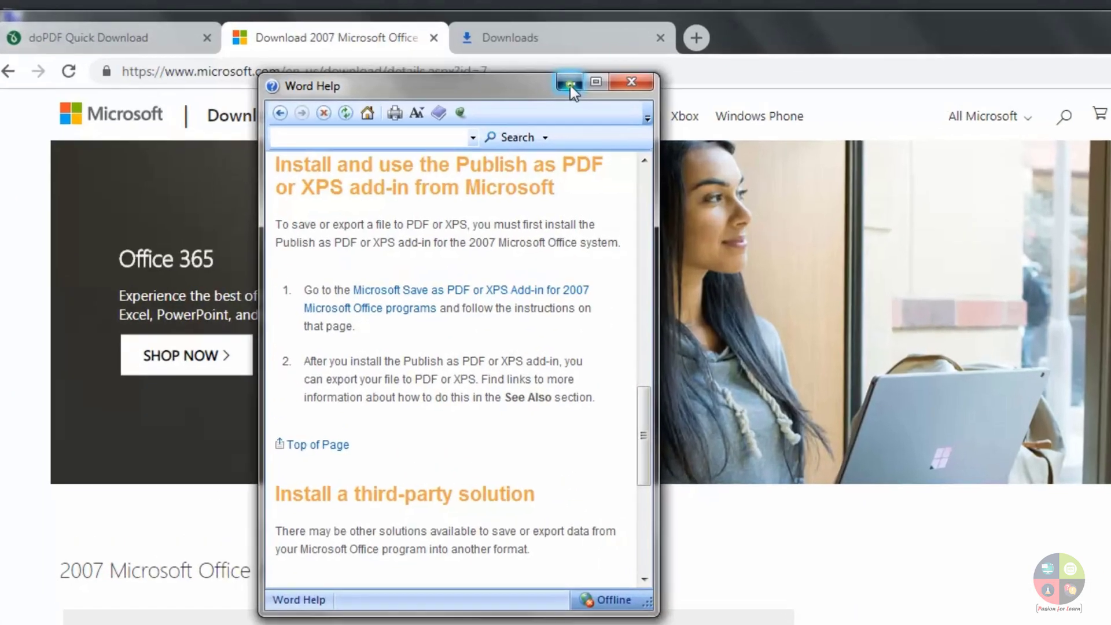
left_click(571, 85)
- Download SaveAsPDFandXPS.exe from the Download Center in Chrome, declining the MSN extra
left_click(234, 74)
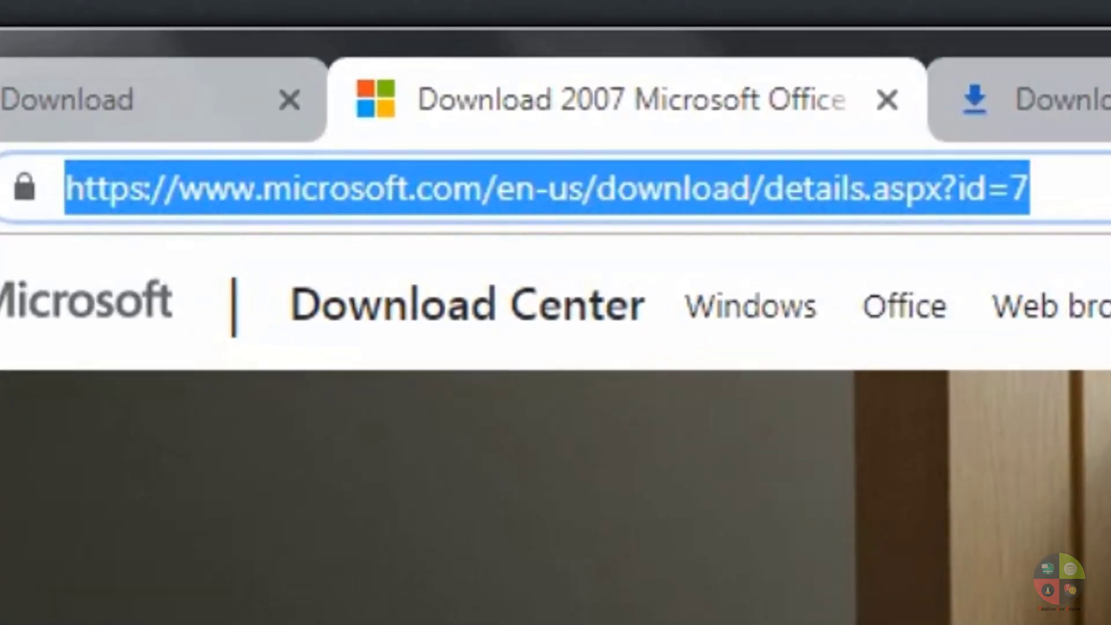
scroll(555, 347, "down", 5)
scroll(556, 347, "down", 5)
scroll(146, 404, "up", 10)
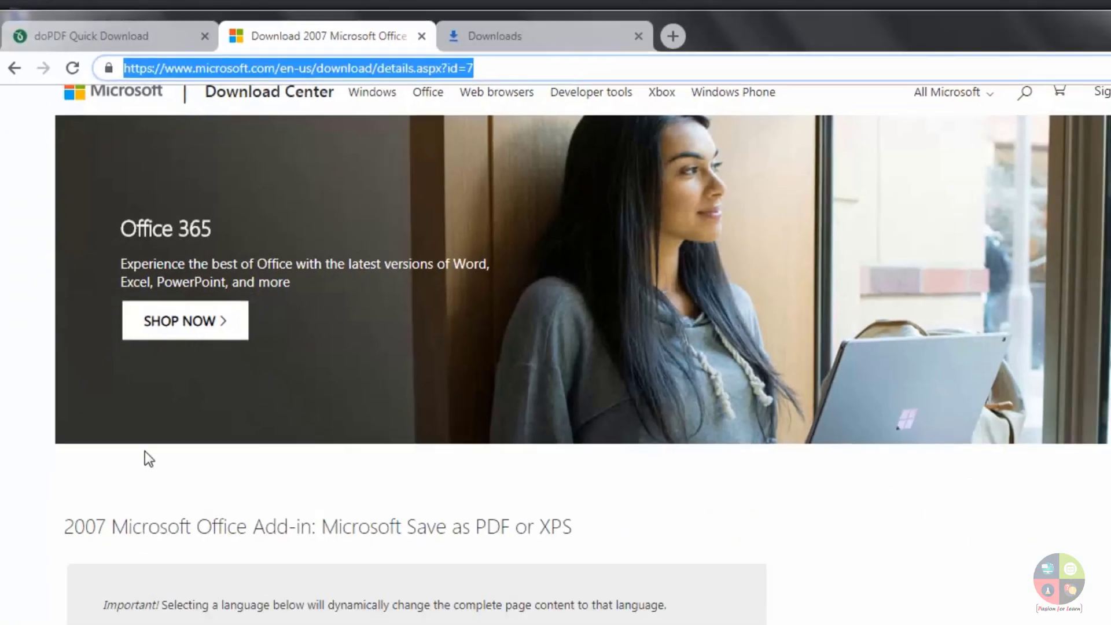
scroll(145, 404, "up", 1)
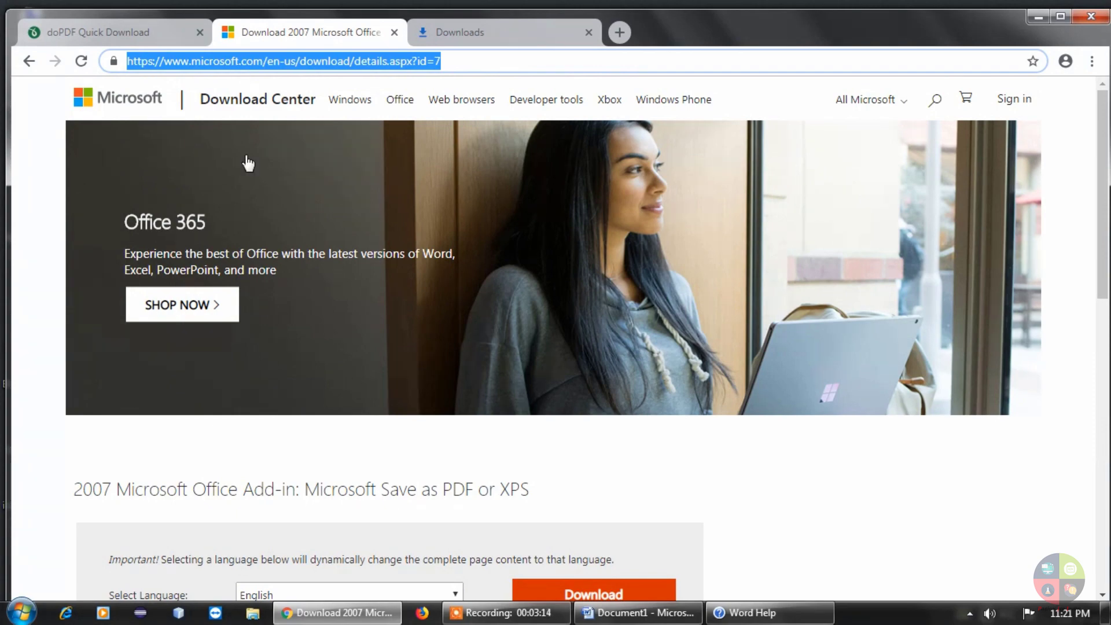
scroll(173, 435, "down", 1)
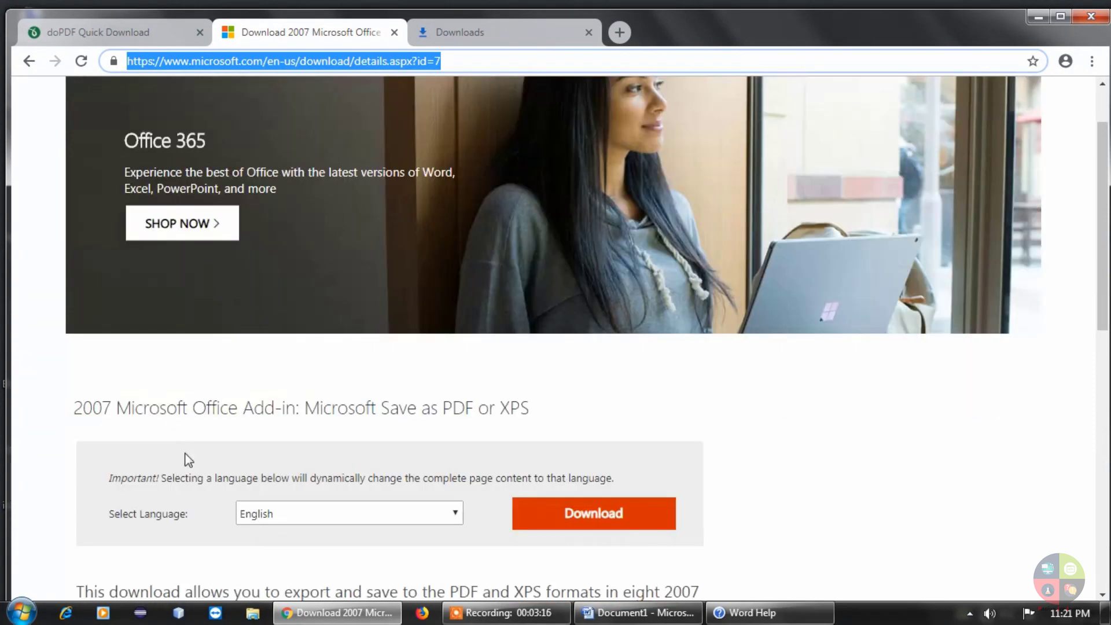
scroll(185, 459, "down", 2)
left_click(588, 366)
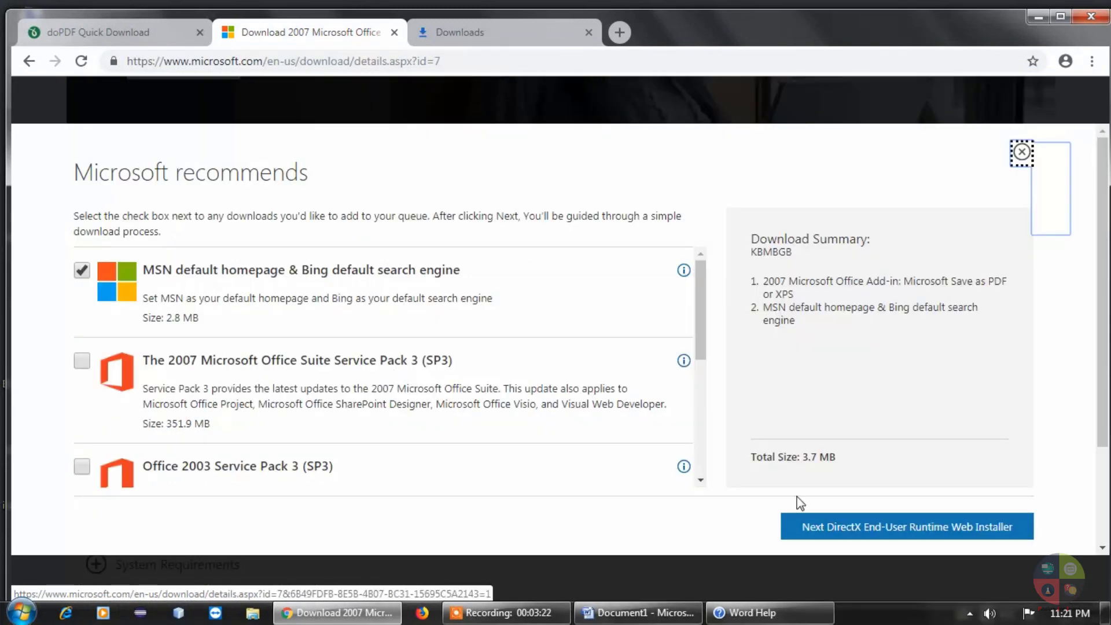
left_click(82, 275)
scroll(886, 458, "down", 2)
left_click(886, 458)
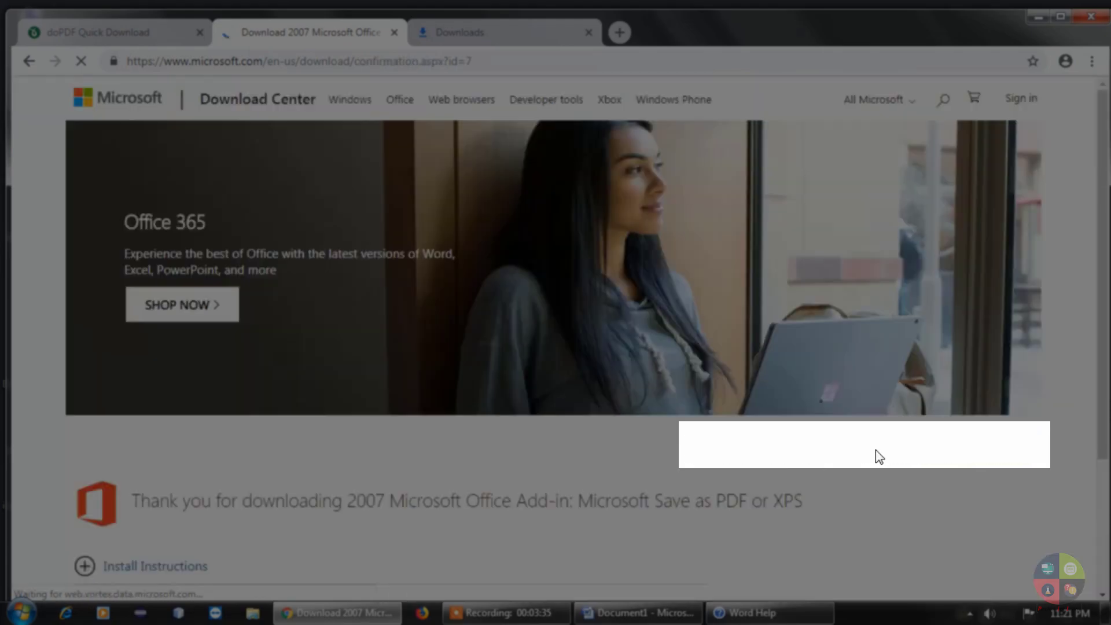
scroll(876, 450, "down", 3)
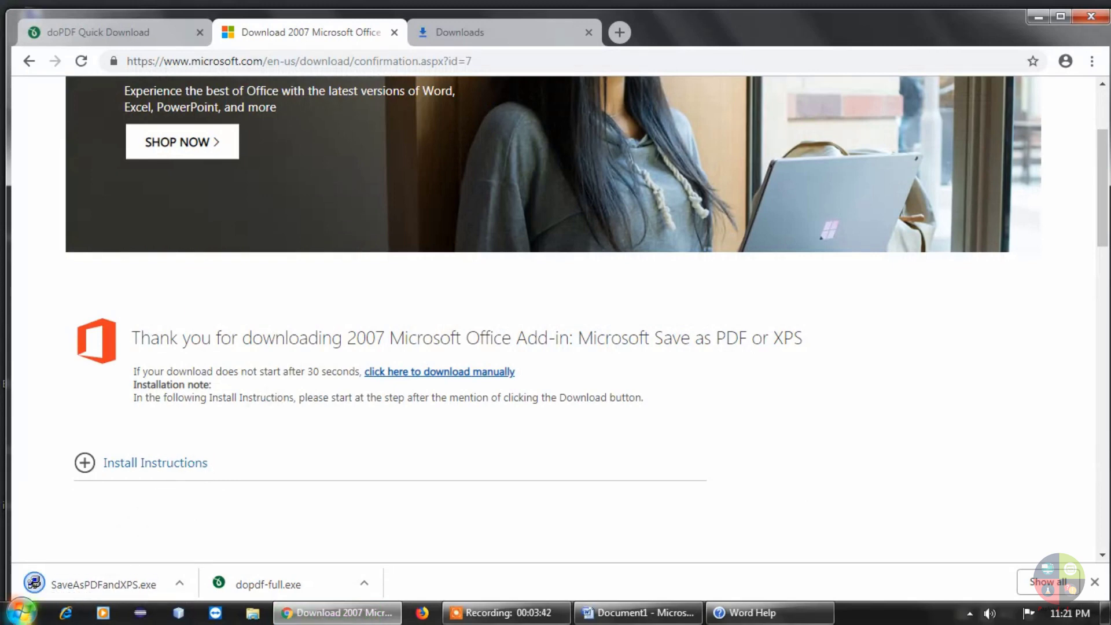
- Run SaveAsPDFandXPS.exe from the Downloads folder, accept the license terms, and complete installation
left_click(176, 588)
left_click(218, 526)
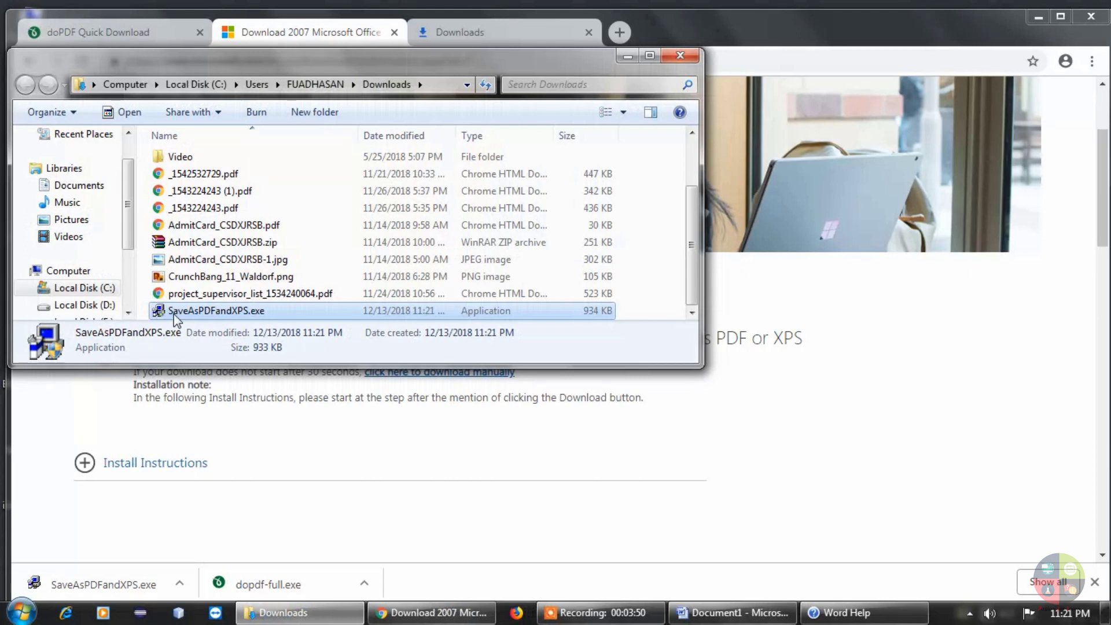
left_click(174, 312)
key("Return")
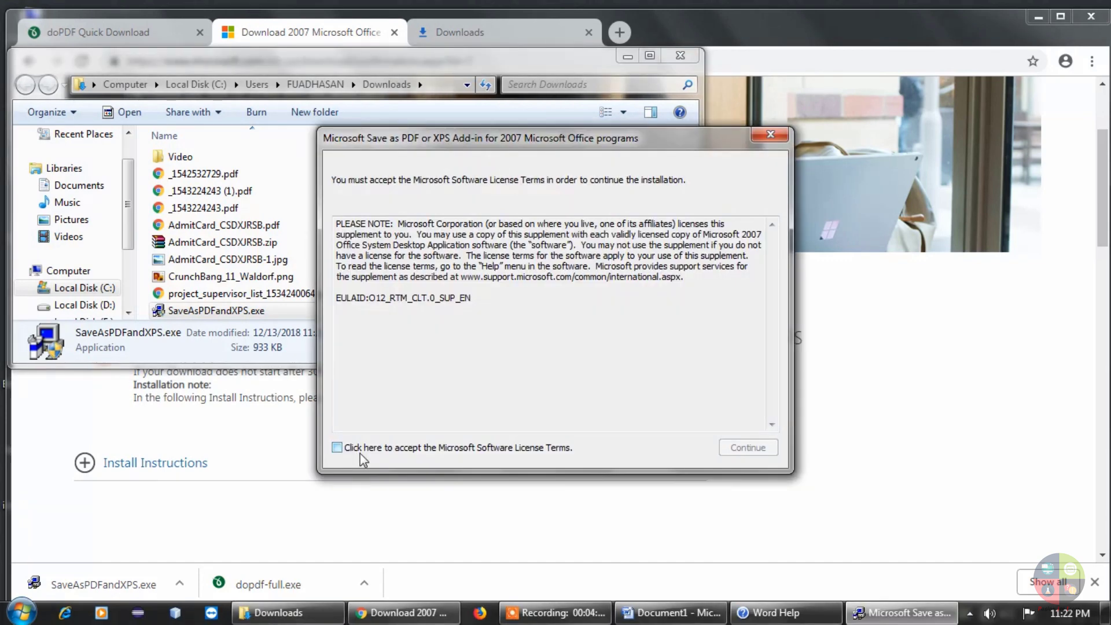
left_click(360, 450)
left_click(753, 450)
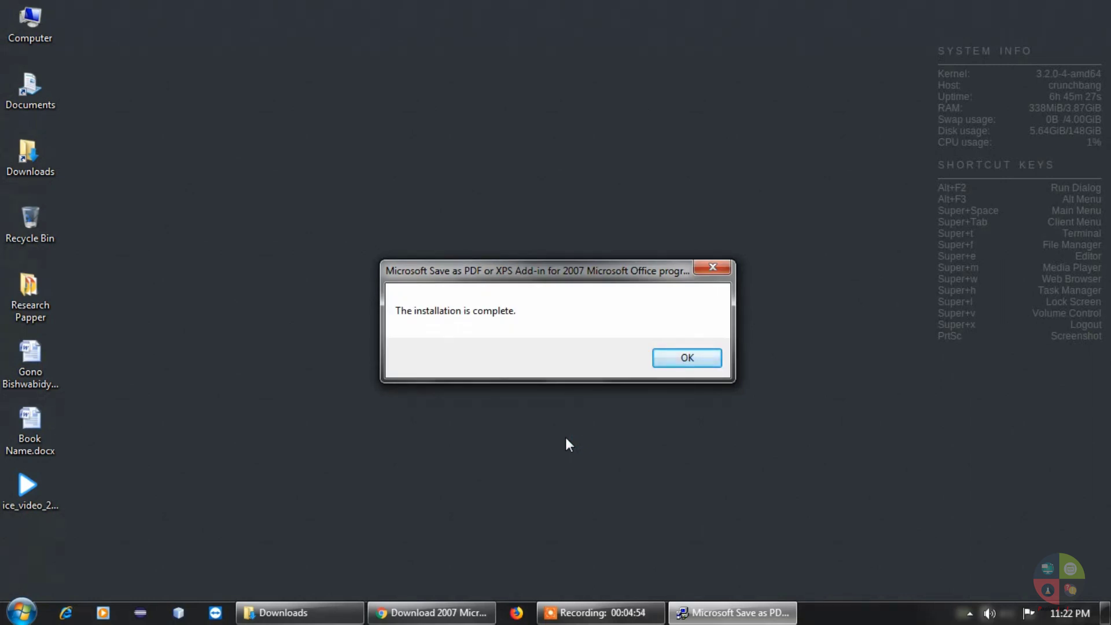
left_click(668, 358)
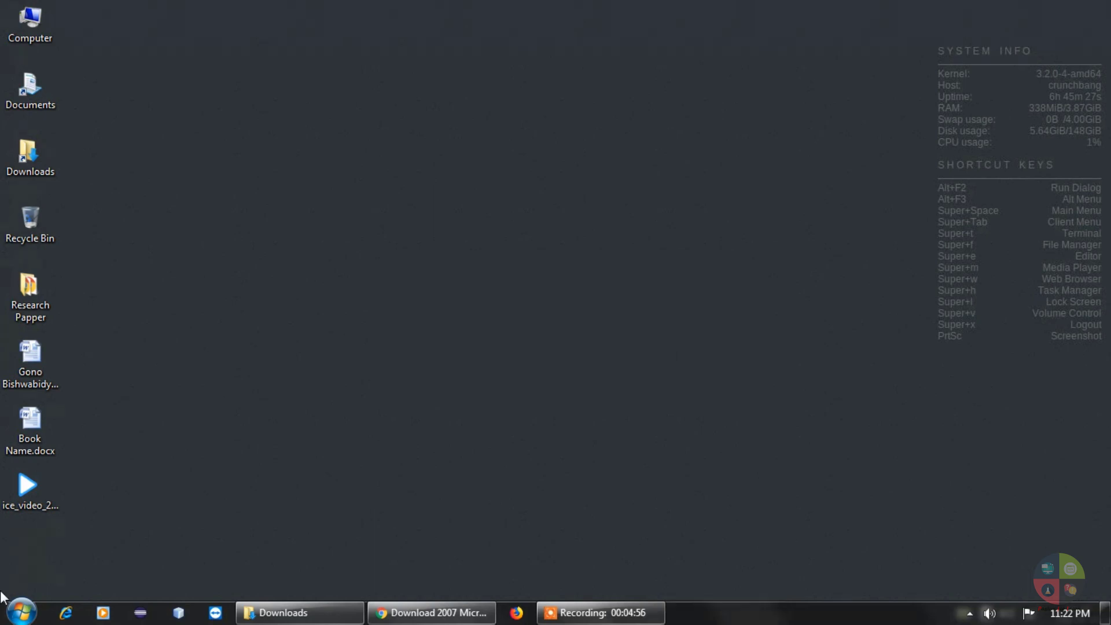
- Relaunch Word 2007 and confirm PDF or XPS now appears among the Save As formats
left_click(11, 610)
mouse_move(99, 141)
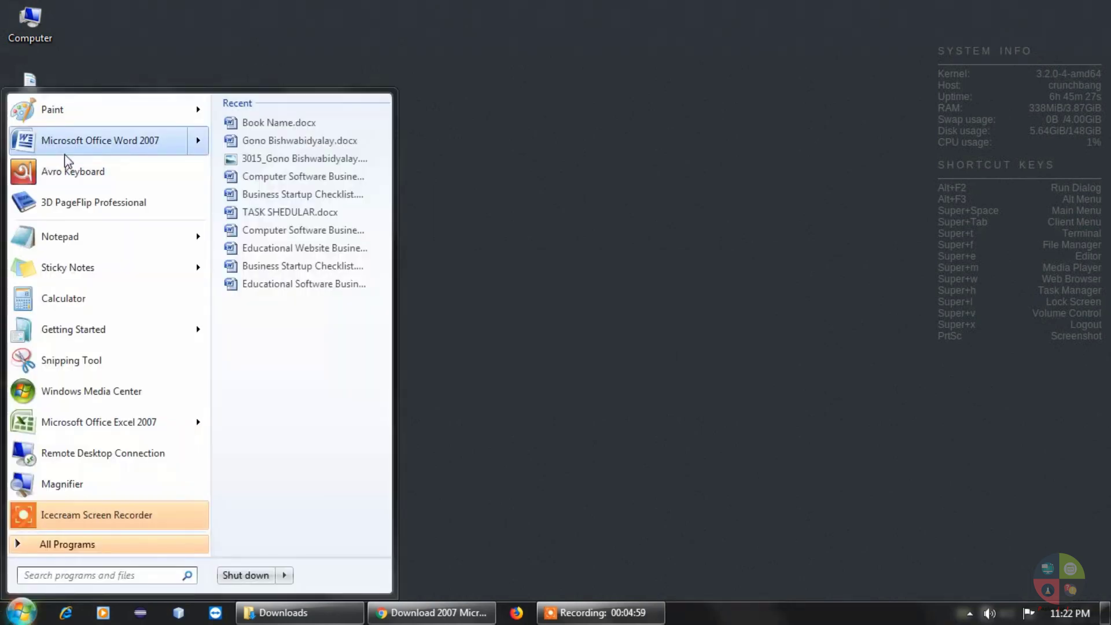
left_click(65, 153)
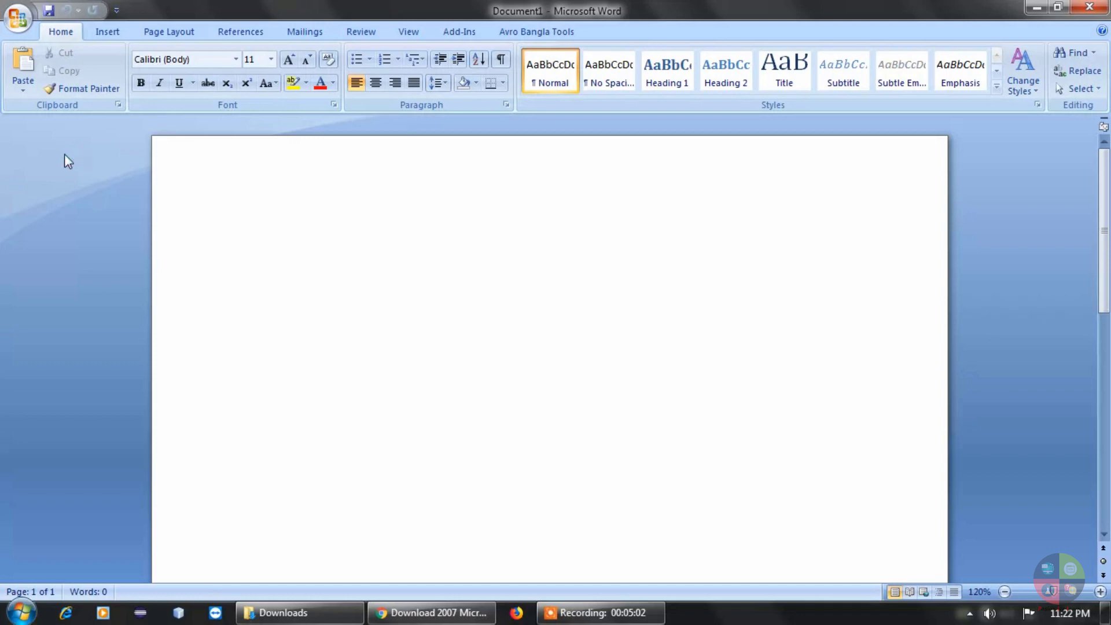
left_click(9, 28)
mouse_move(54, 161)
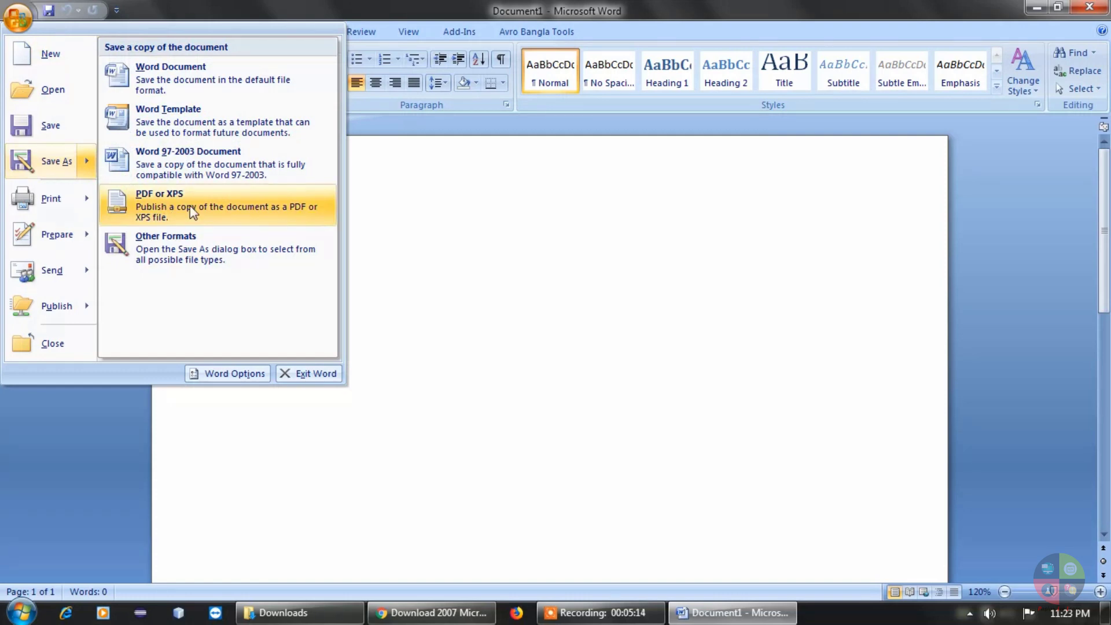
left_click(454, 241)
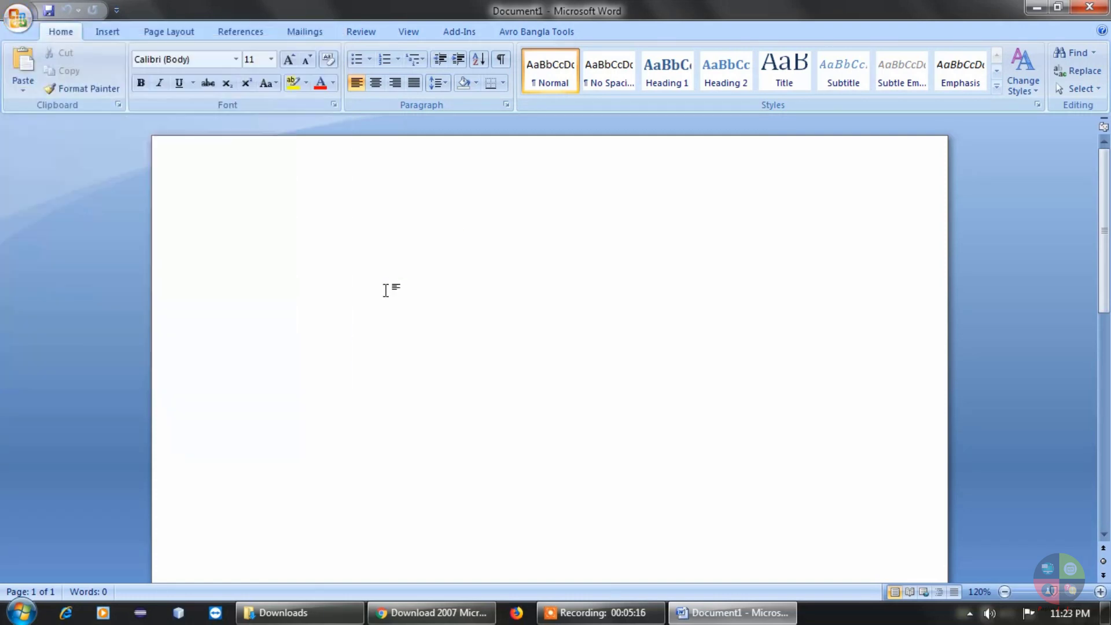
left_click(440, 615)
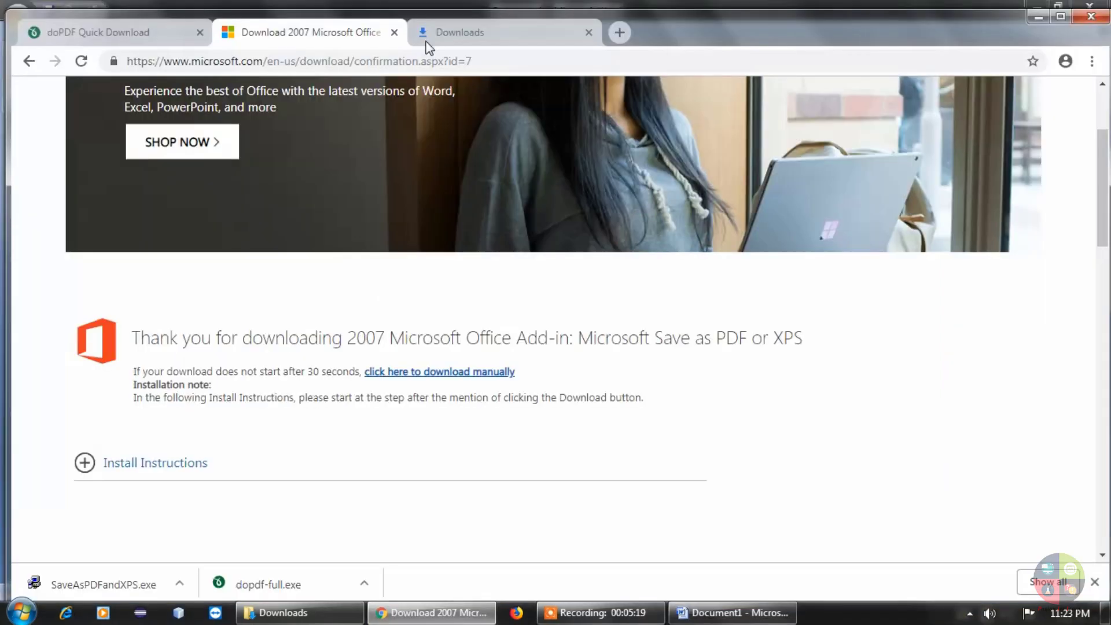
- Search Google for 'bangladesh' and open the English Wikipedia article on Bangladesh
left_click(423, 69)
type("ba")
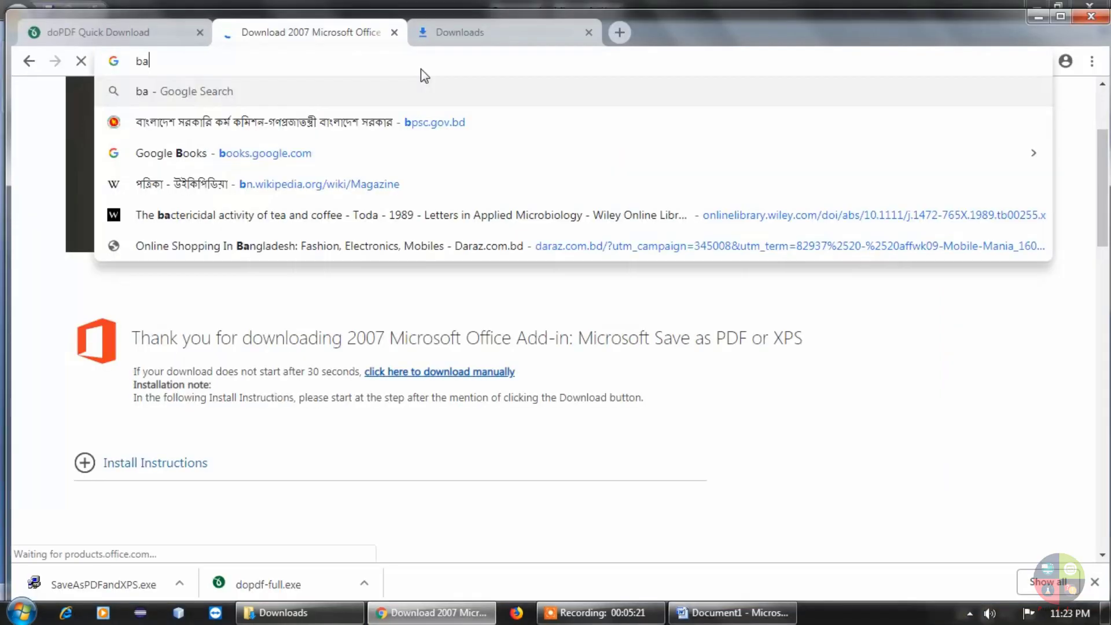
type("ngladesh")
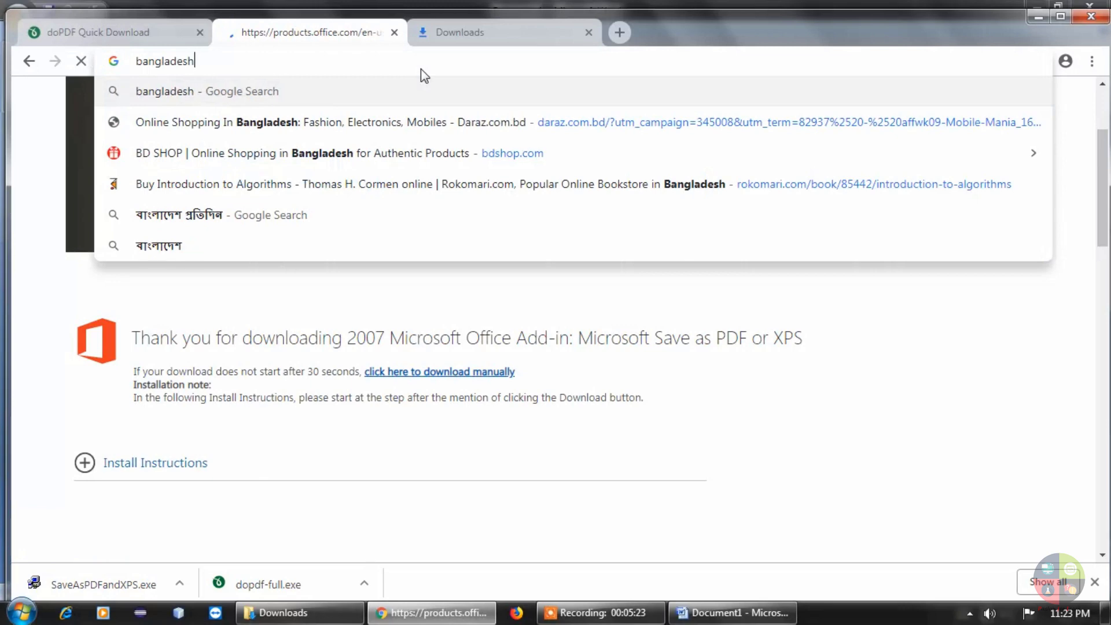
key("Return")
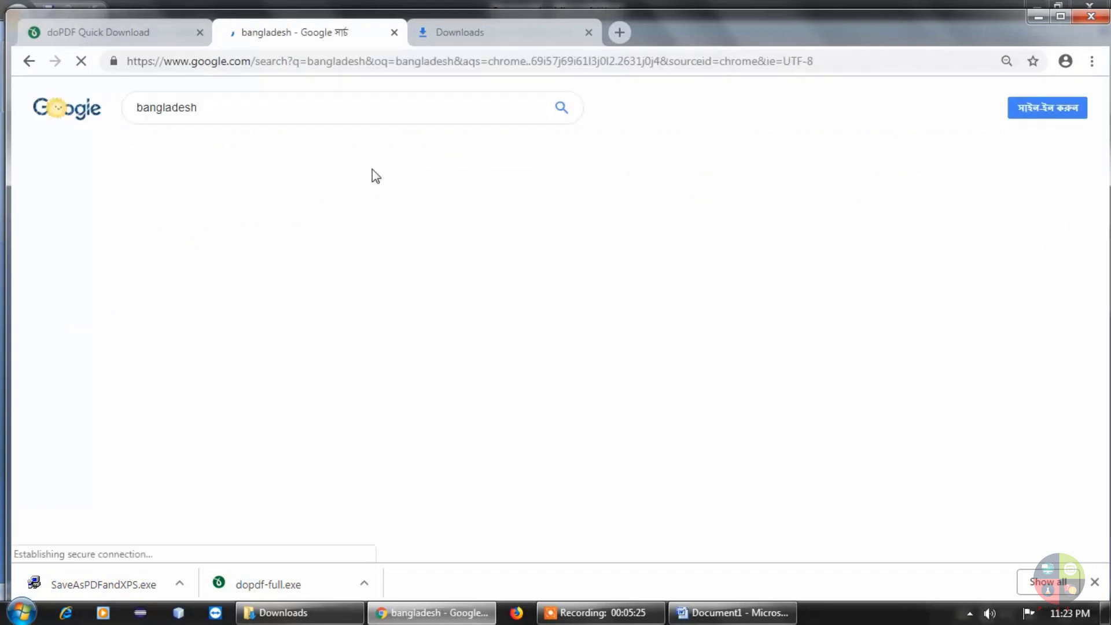
scroll(212, 217, "down", 1)
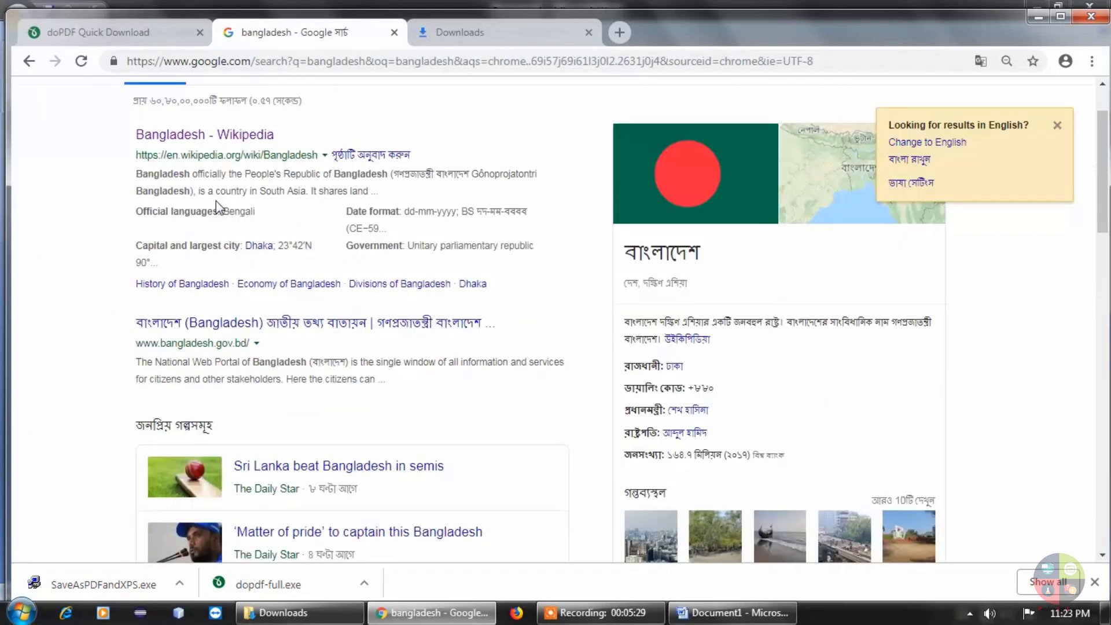
left_click(204, 139)
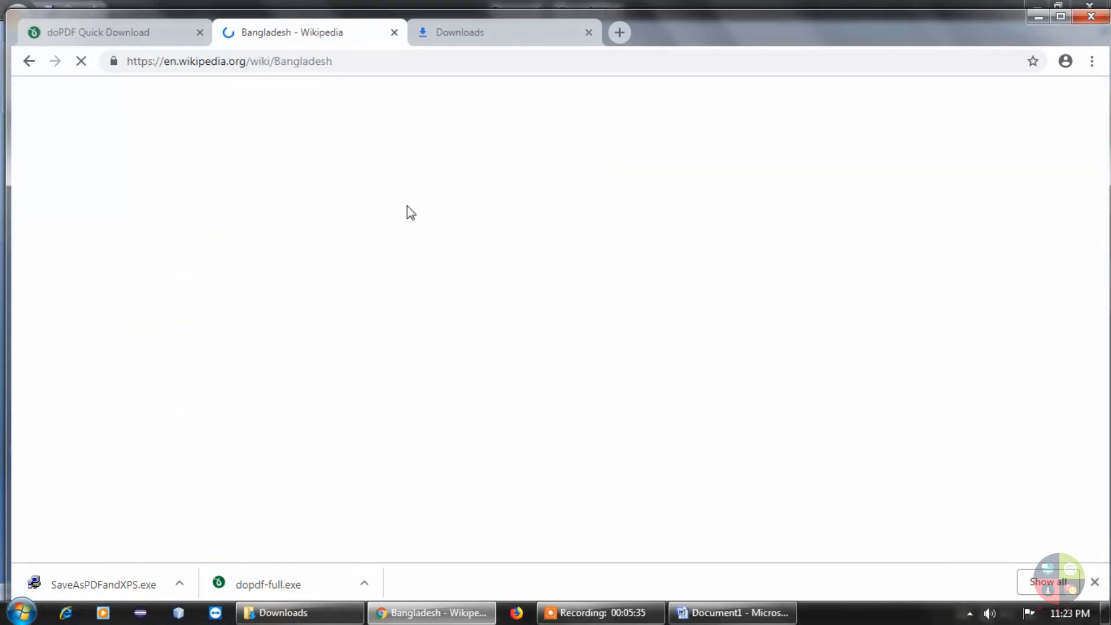
left_click(712, 613)
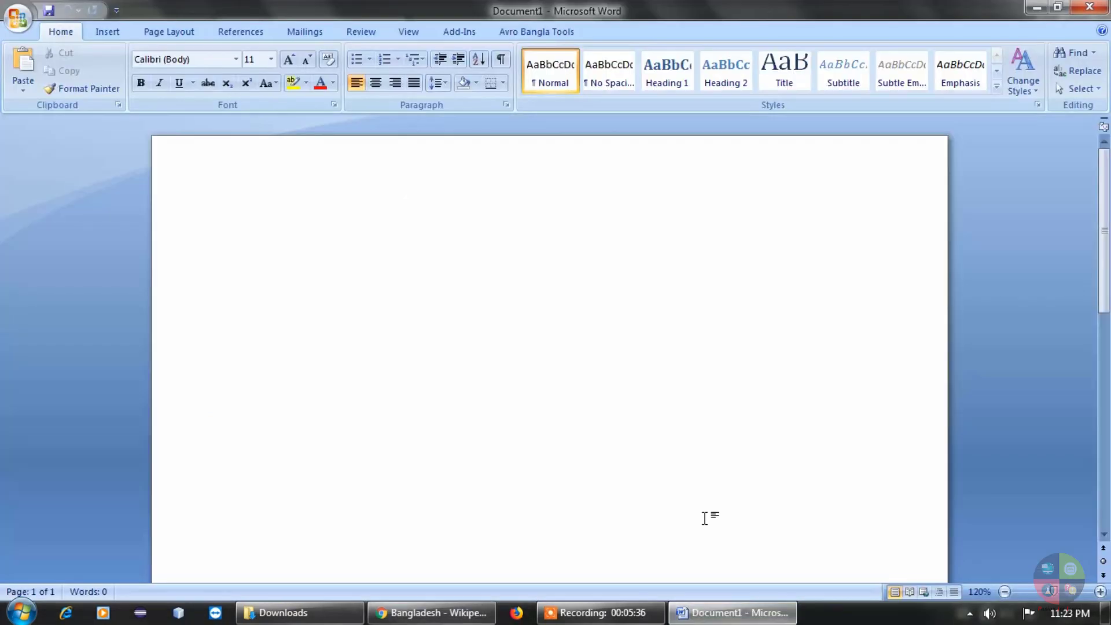
left_click(434, 612)
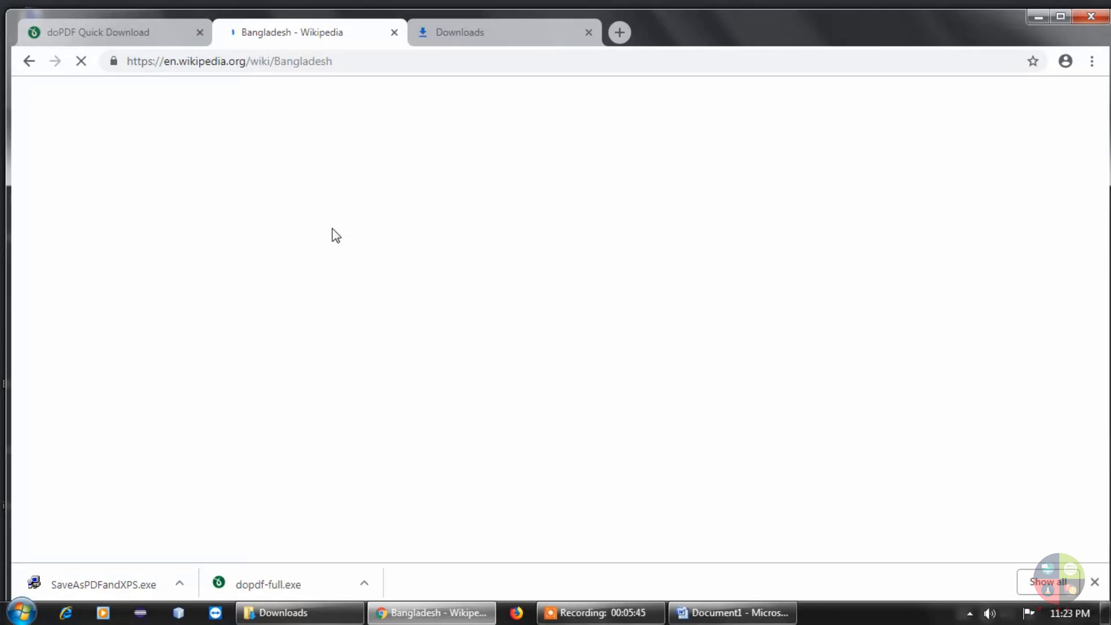
- Copy the Bangladesh article's lead paragraph, without the infobox, into the blank Word document
triple_click(437, 354)
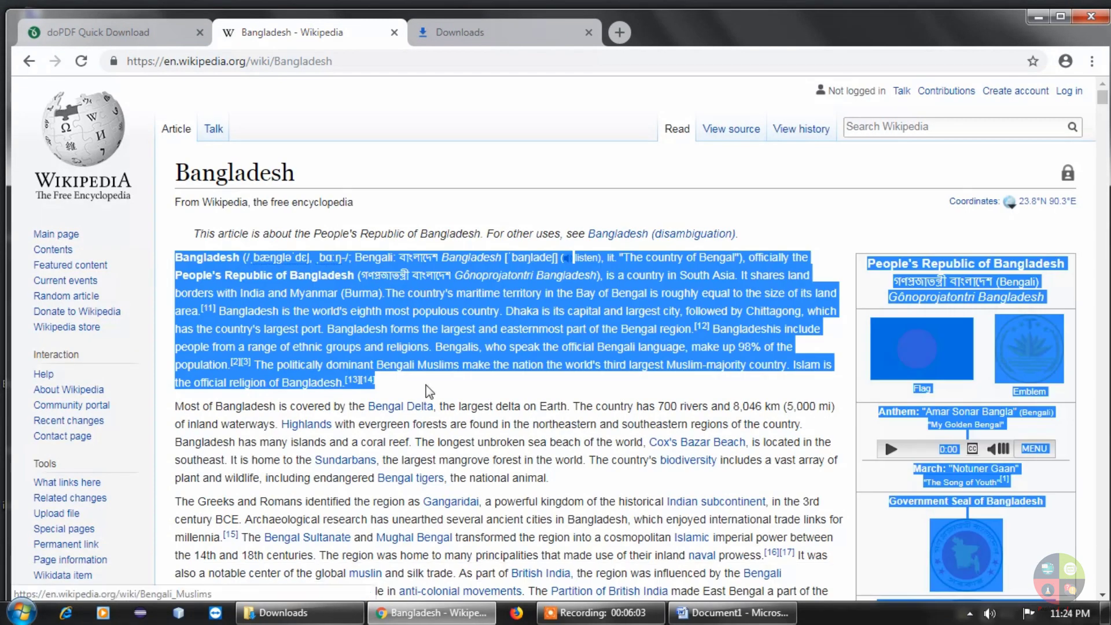
left_click_drag(175, 257, 397, 383)
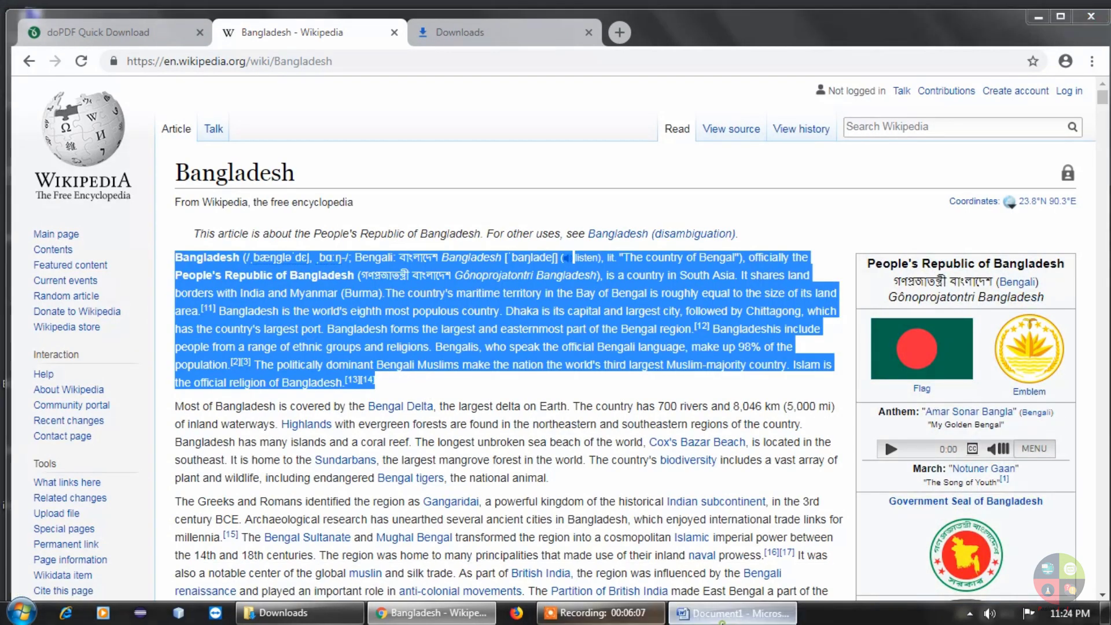
left_click(732, 613)
right_click(328, 287)
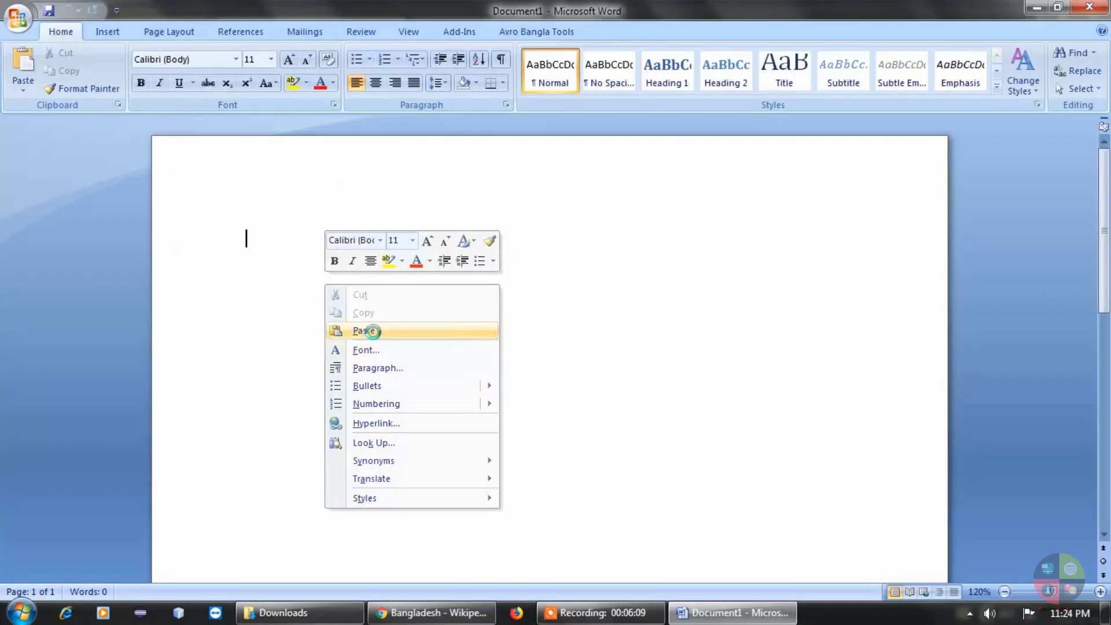
left_click(372, 331)
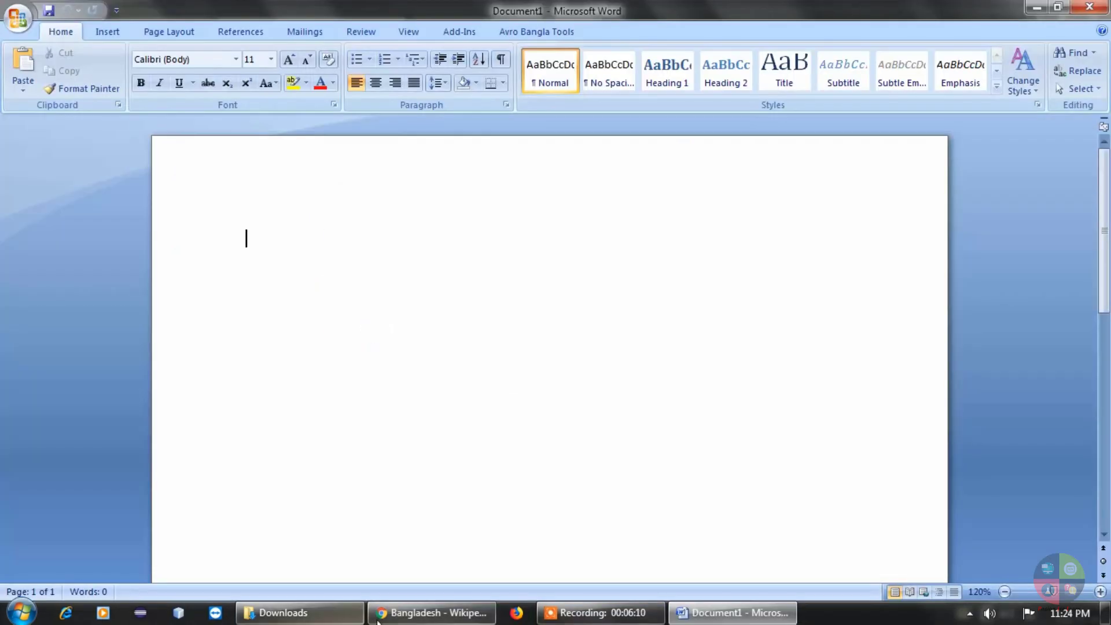
left_click(433, 613)
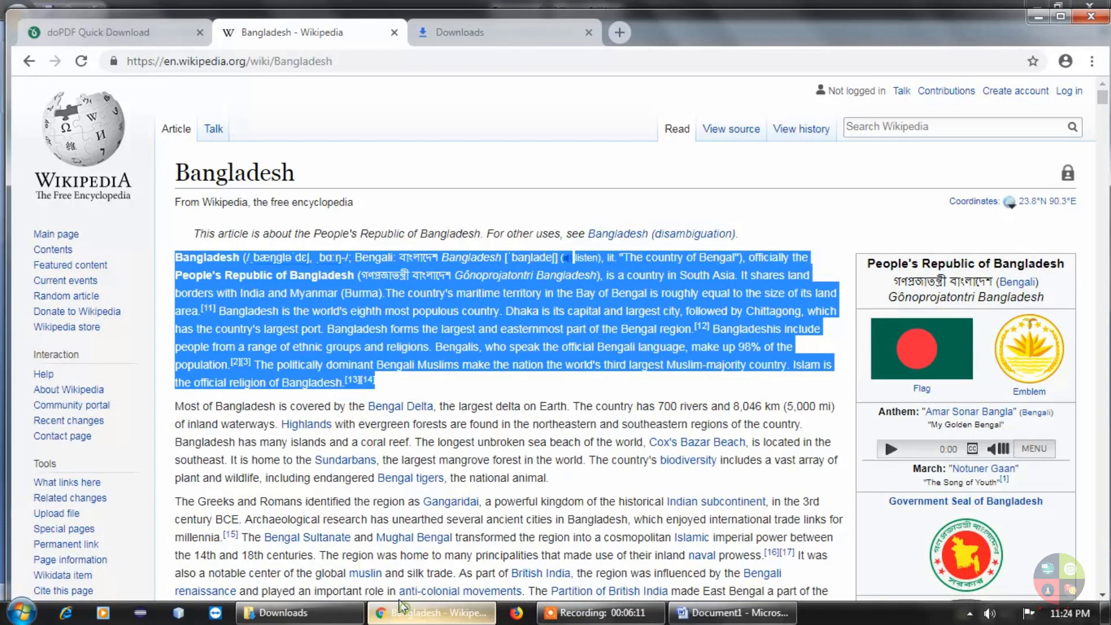
- Load the Bengali ('bn') Wikipedia article on Bangladesh and copy its opening paragraph
double_click(168, 61)
type("bn")
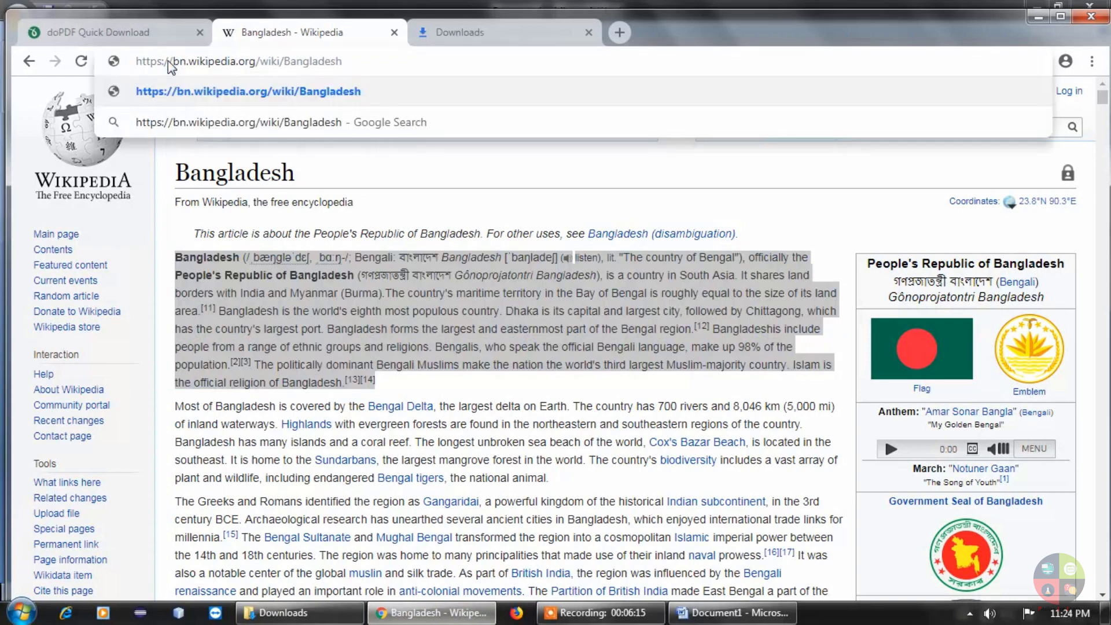
key("Return")
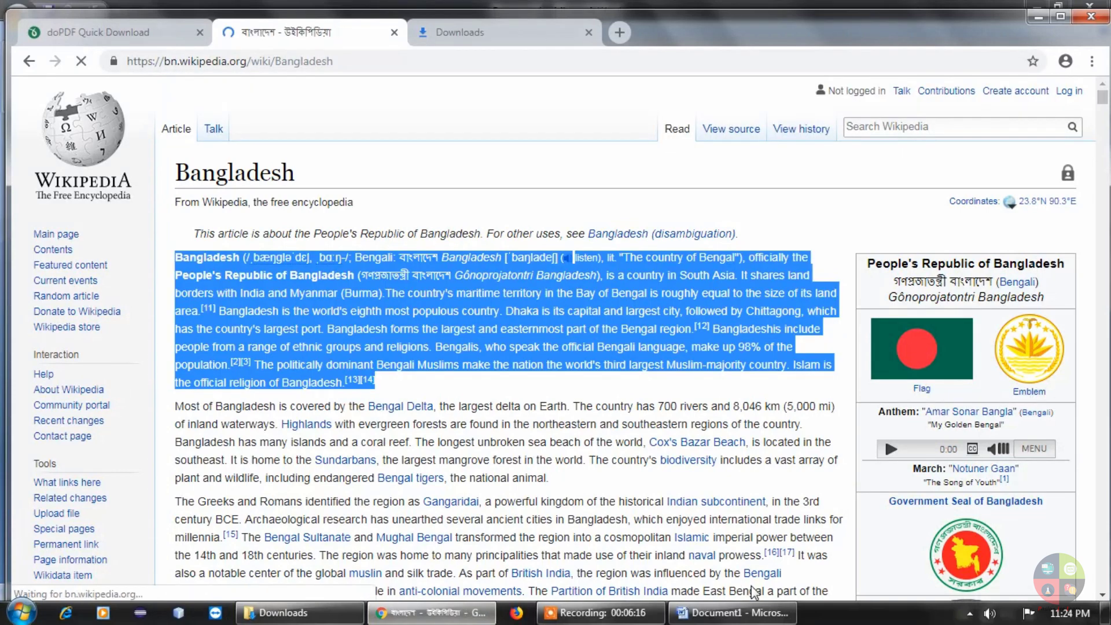
key("alt+Tab")
key("alt+Tab")
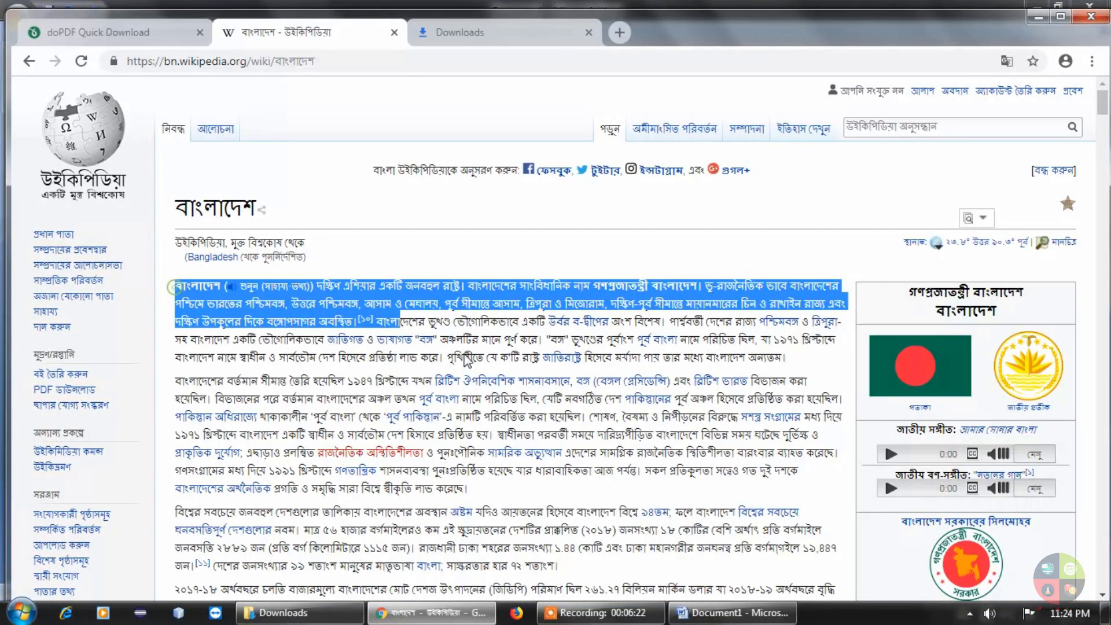
left_click_drag(468, 361, 807, 352)
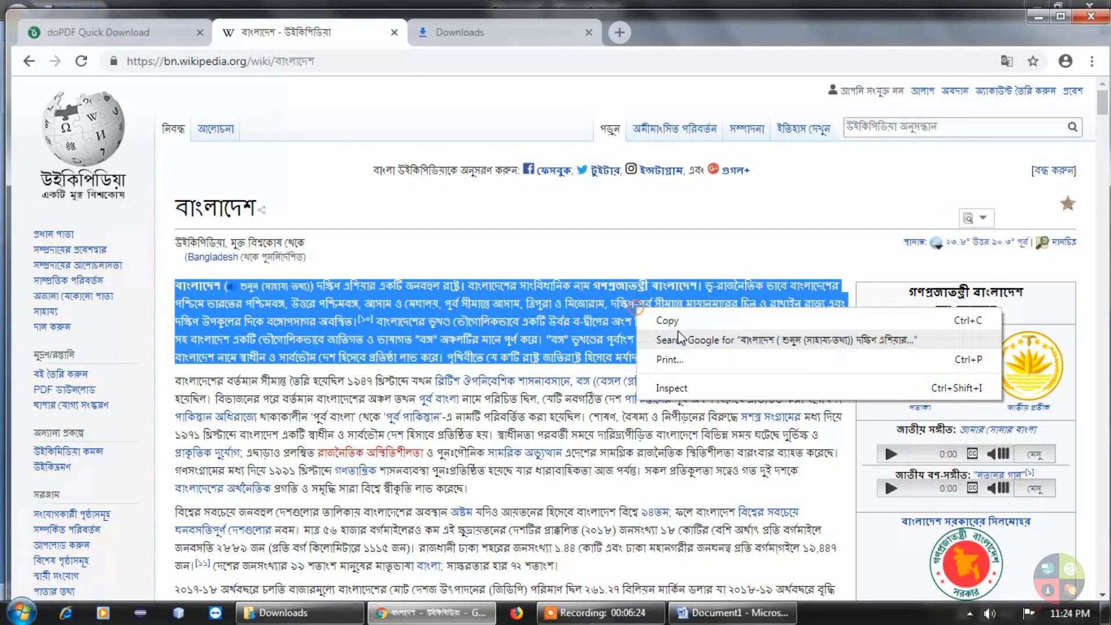
right_click(628, 305)
left_click(654, 318)
left_click(1039, 17)
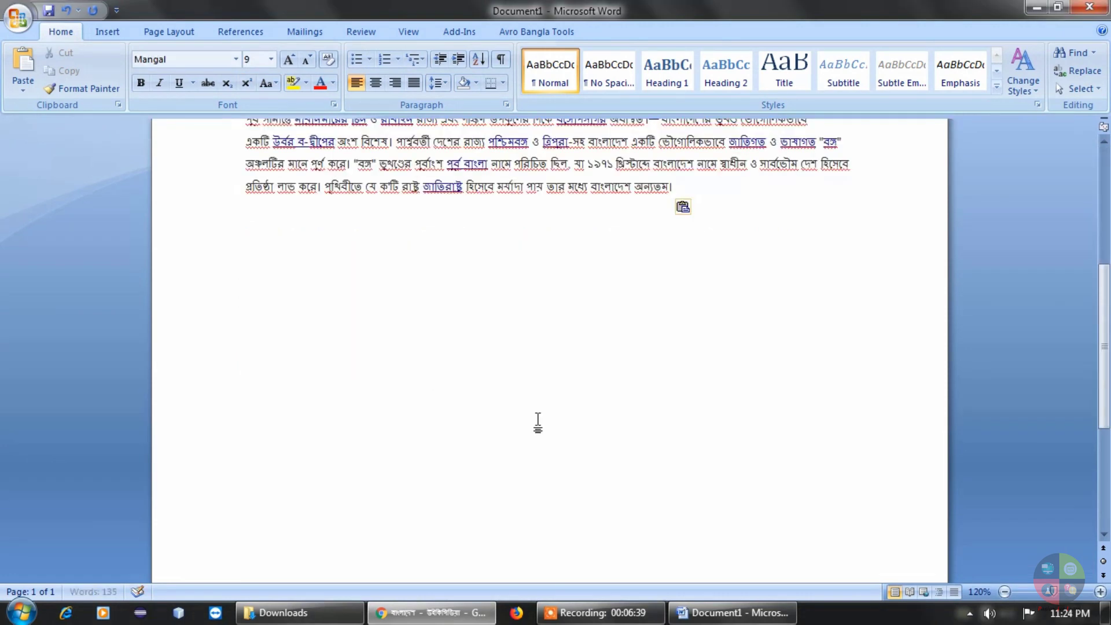
- Scroll to the top of the bilingual document and open the Office menu's save options
scroll(538, 423, "up", 5)
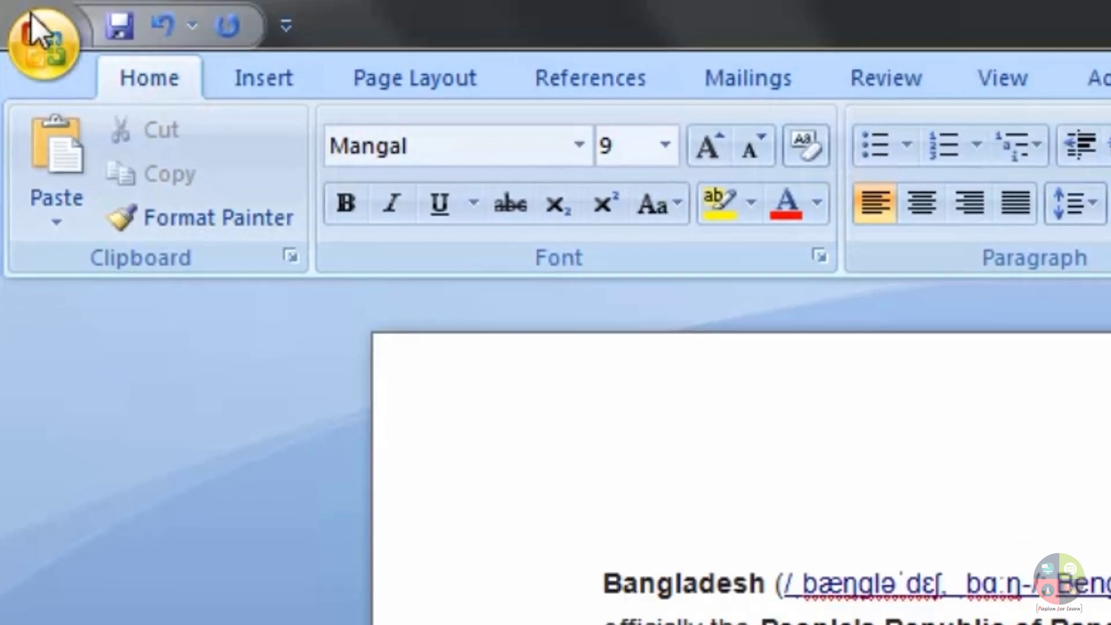
left_click(17, 17)
mouse_move(57, 161)
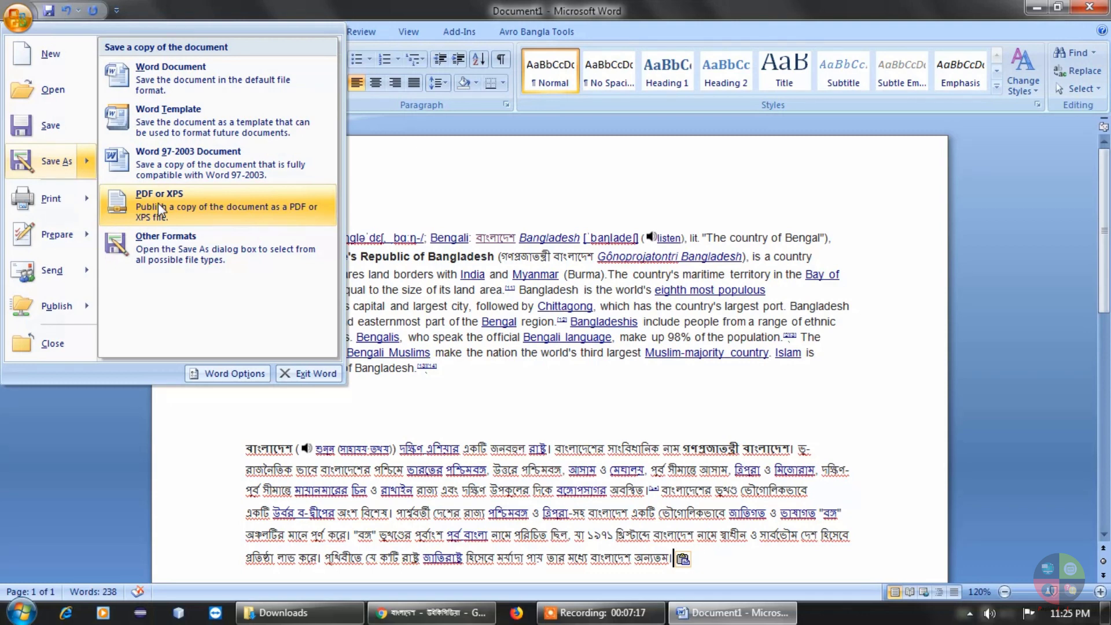
- Close Chrome's doPDF Quick Download tab and show the downloads list with dopdf-full.exe and SaveAsPDFandXPS.exe
left_click(428, 613)
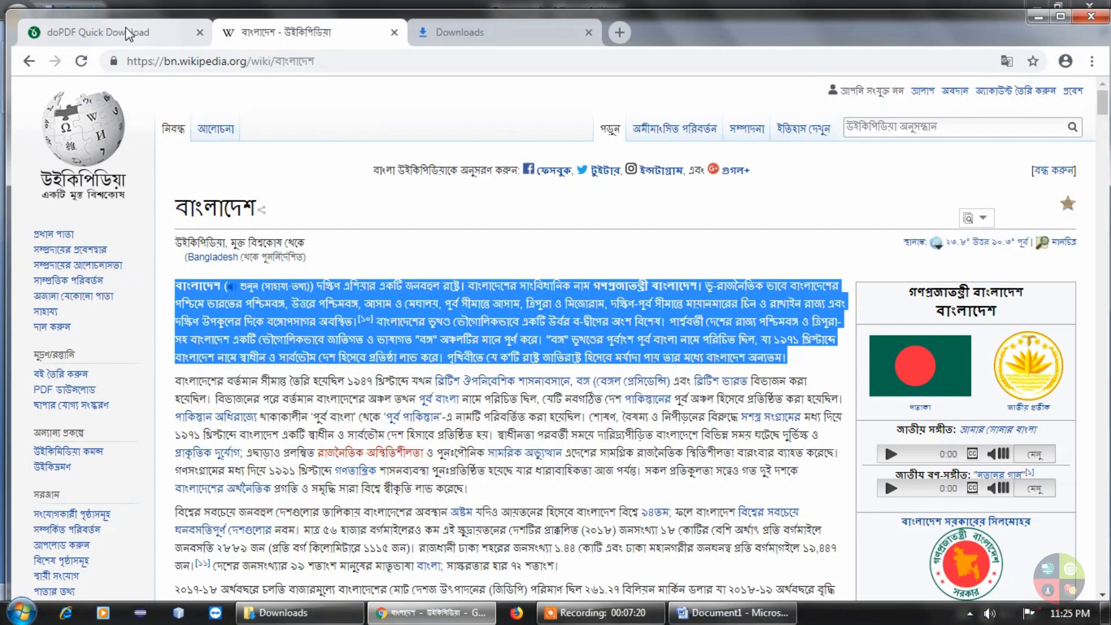
left_click(394, 33)
left_click(1039, 16)
key("ctrl+v")
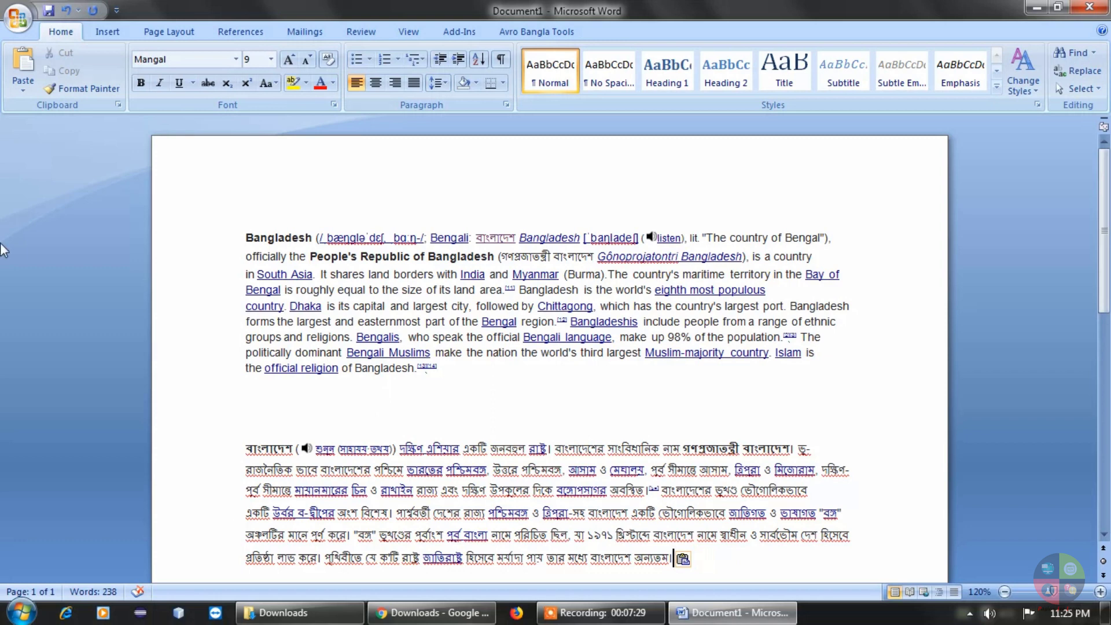
left_click(417, 614)
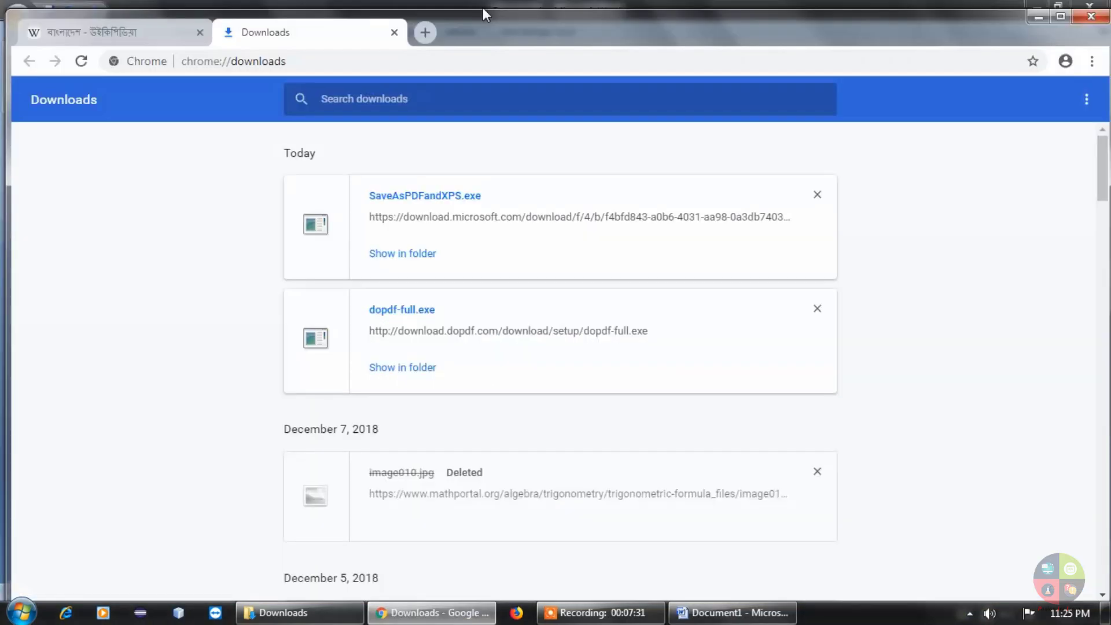
- Search 'microsoft word 2007 add on pdf', open Microsoft's Save as PDF or XPS page, then minimize Chrome
left_click(435, 32)
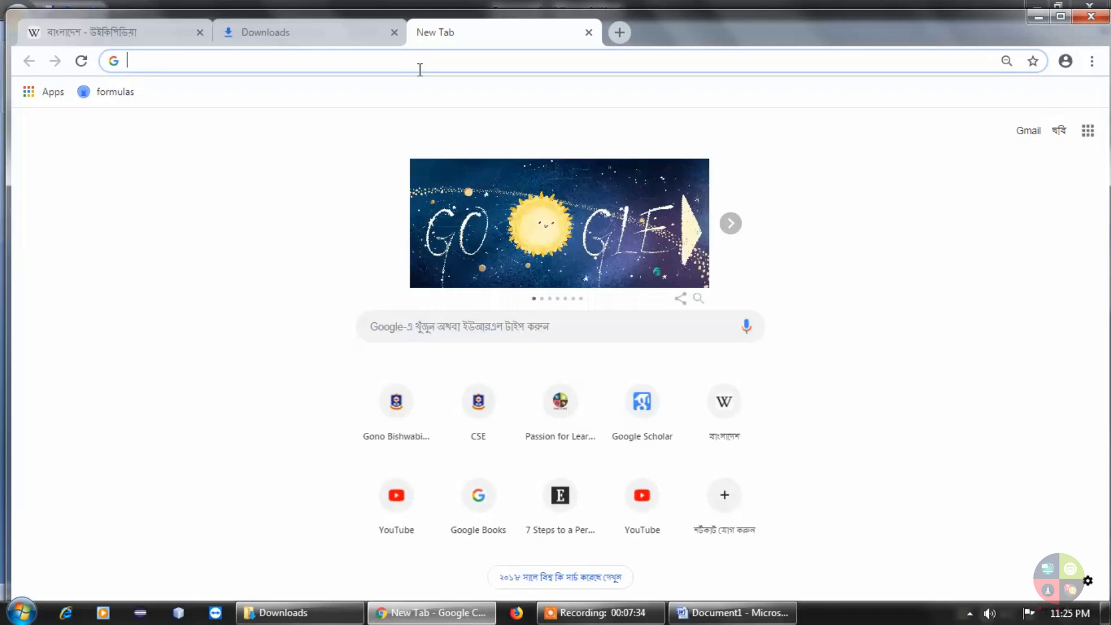
type("mi")
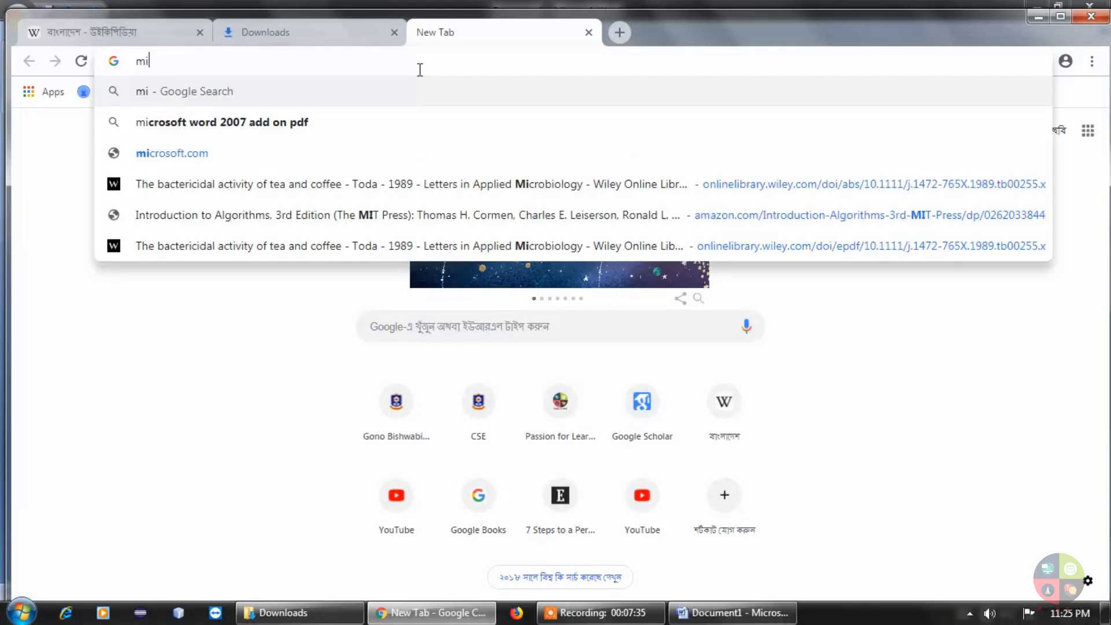
type("c")
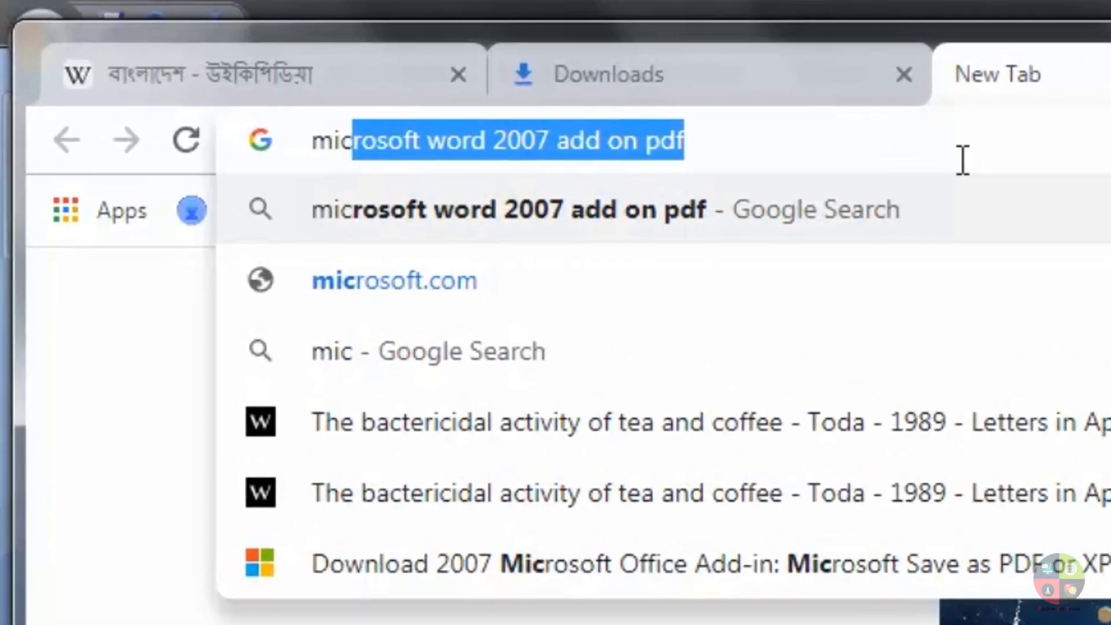
key("Right")
key("Return")
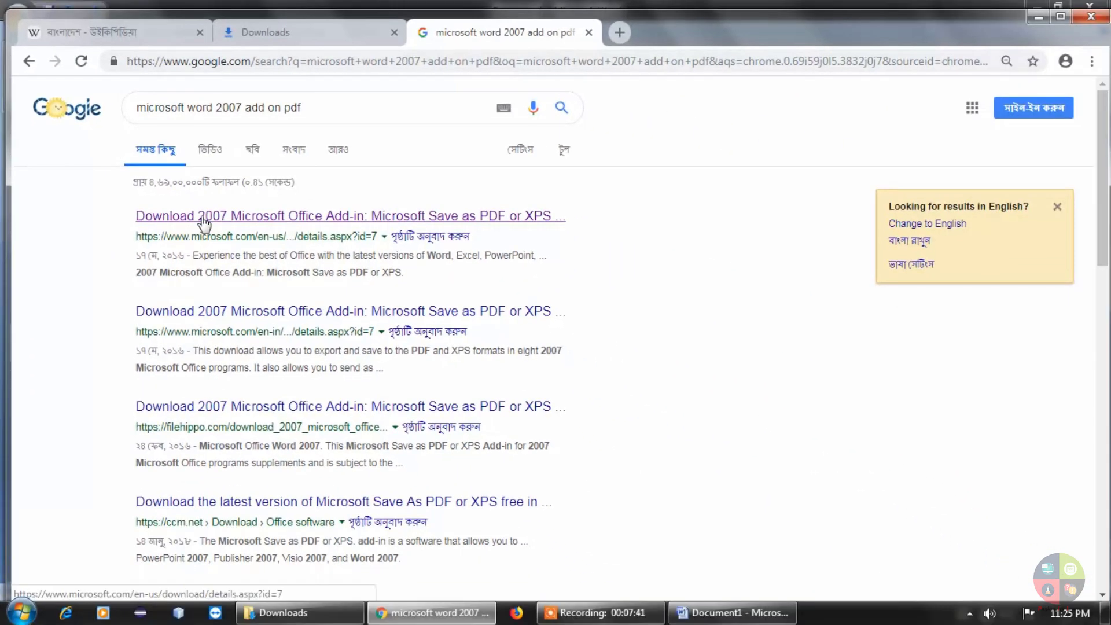
left_click(204, 218)
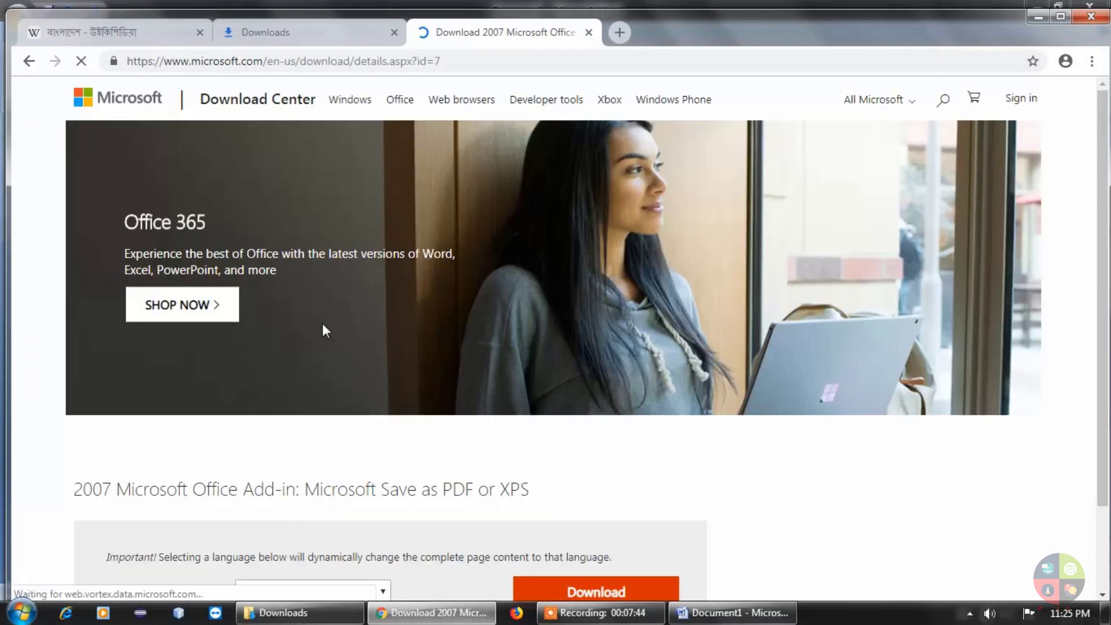
scroll(324, 330, "down", 5)
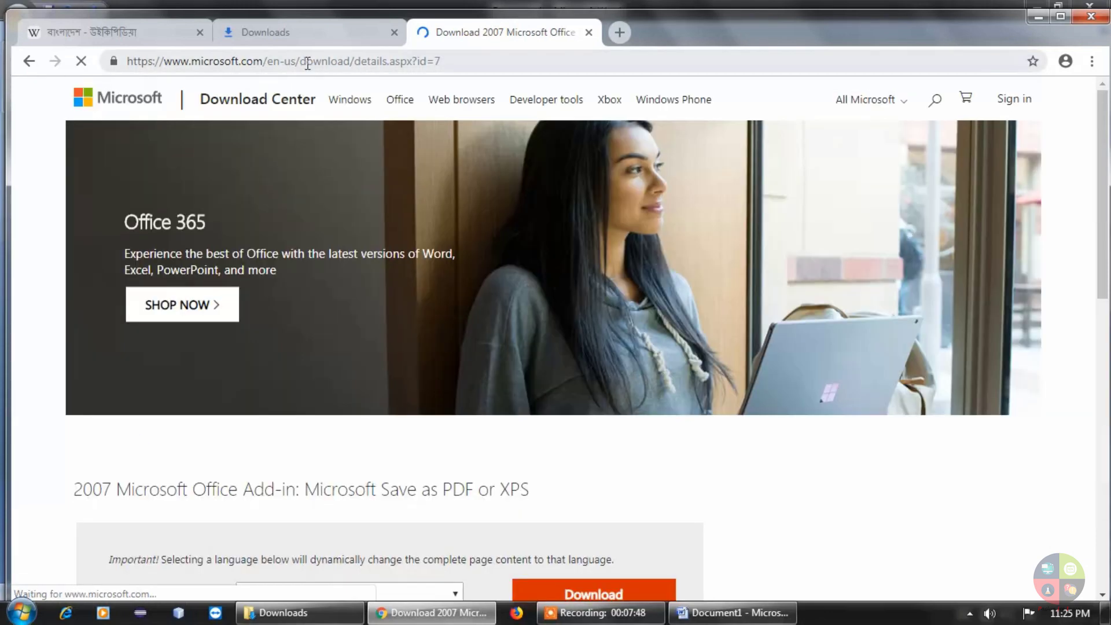
left_click(1038, 17)
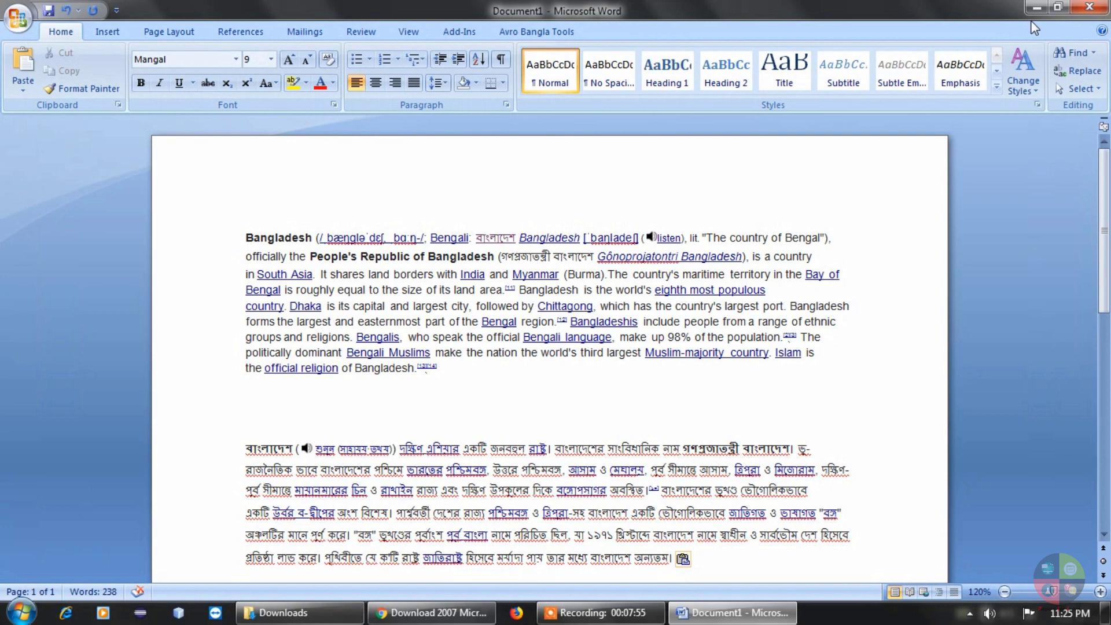
- Reopen the Office menu so Save As offers the PDF or XPS option
left_click(14, 22)
left_click(18, 17)
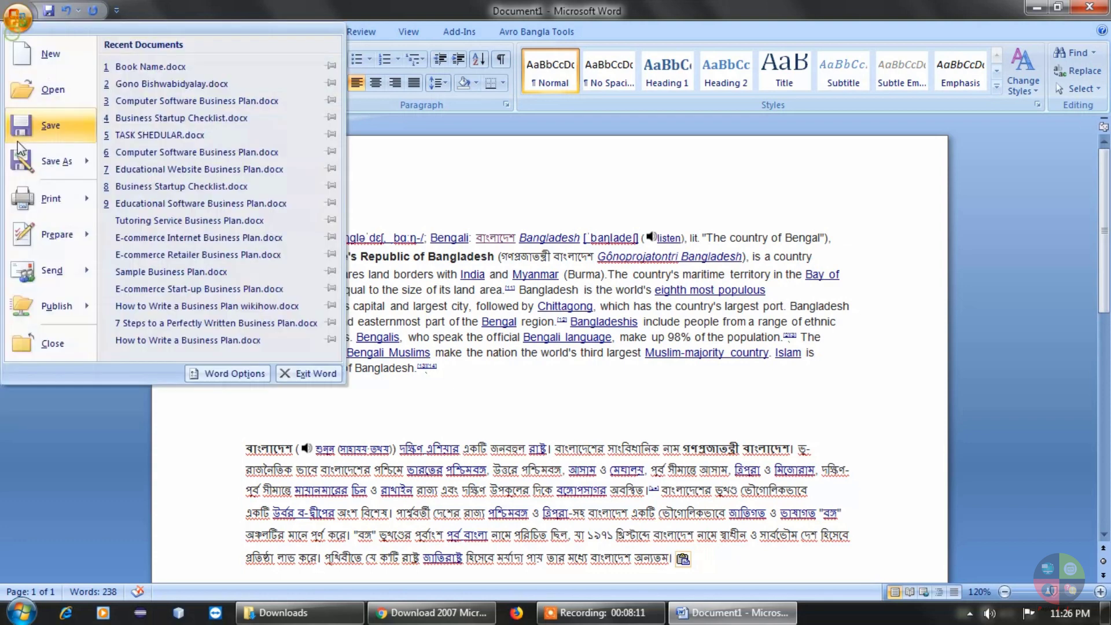
mouse_move(54, 161)
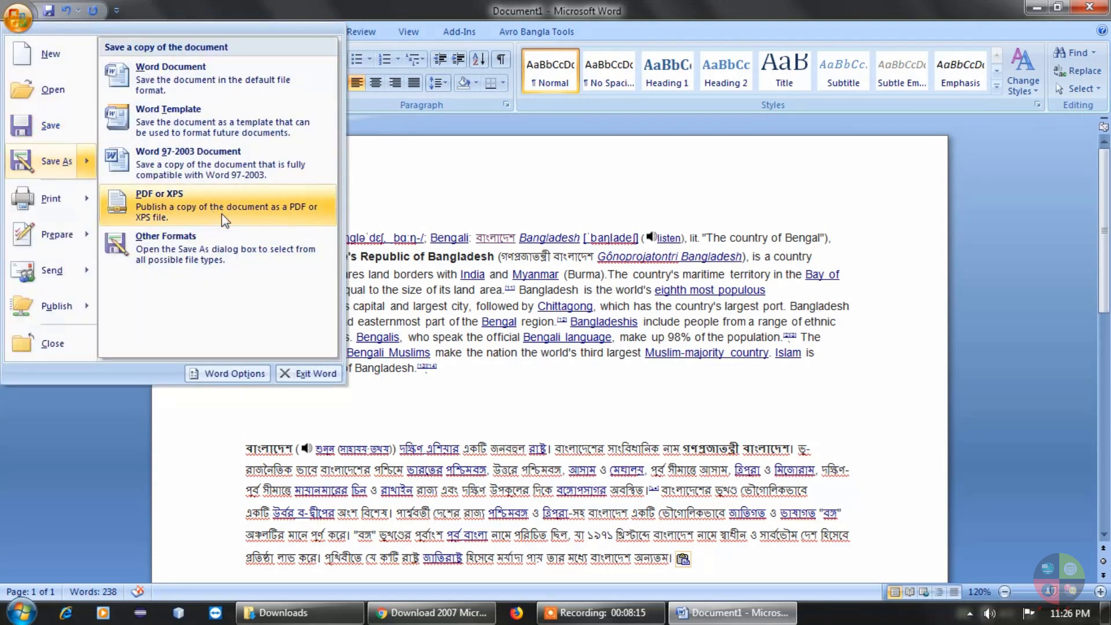
- Set up Publish as PDF or XPS to save Bangladesh.pdf on the Desktop as PDF (*.pdf)
left_click(220, 214)
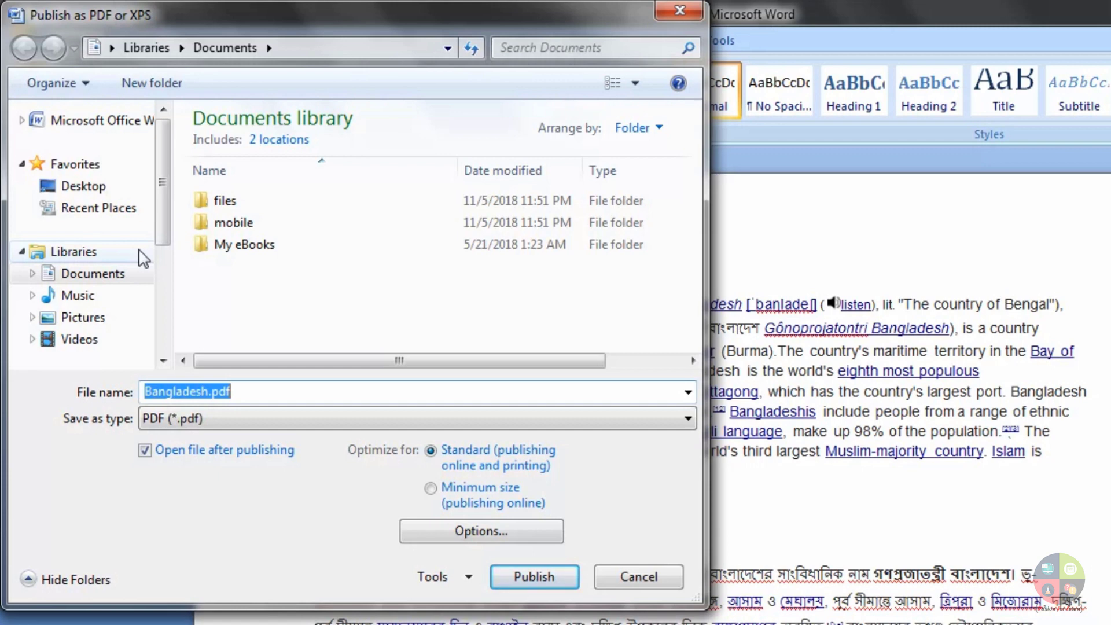
left_click(78, 186)
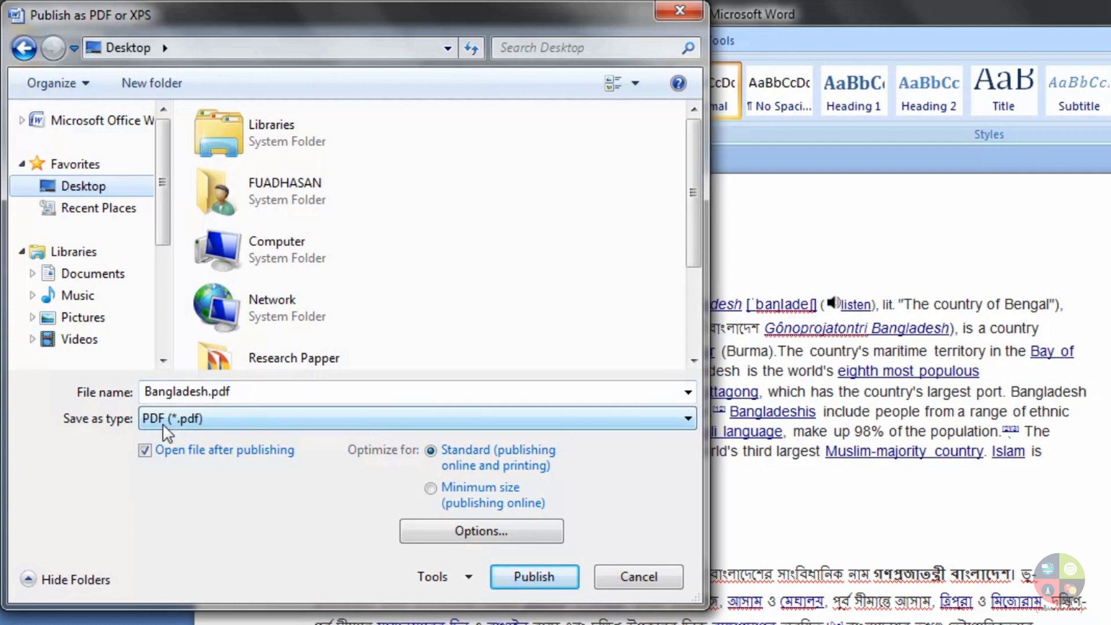
left_click(213, 419)
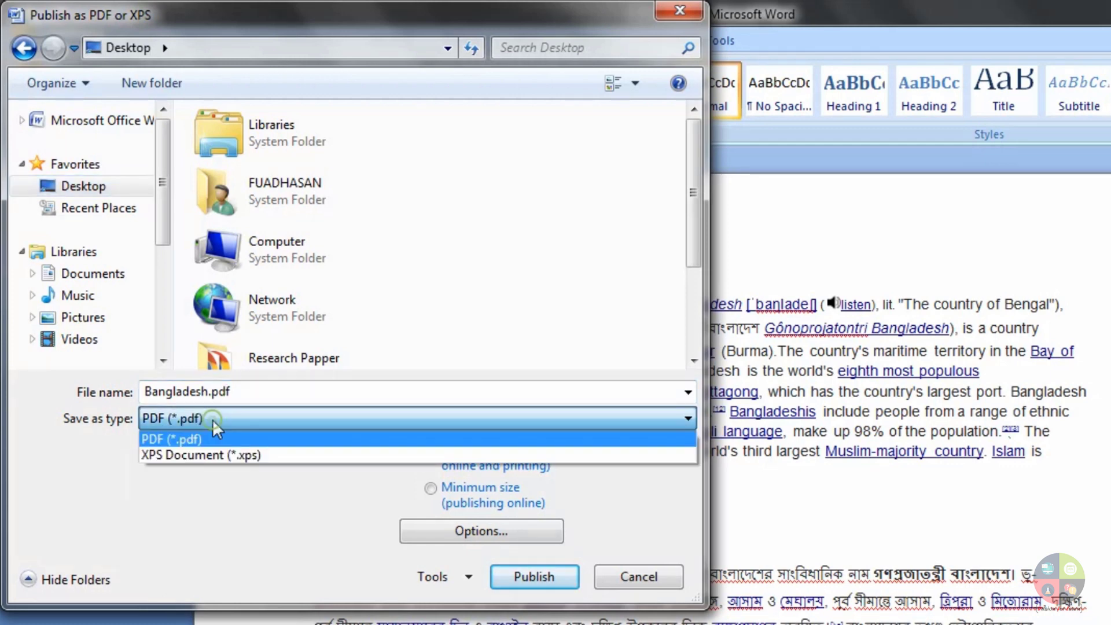
left_click(262, 455)
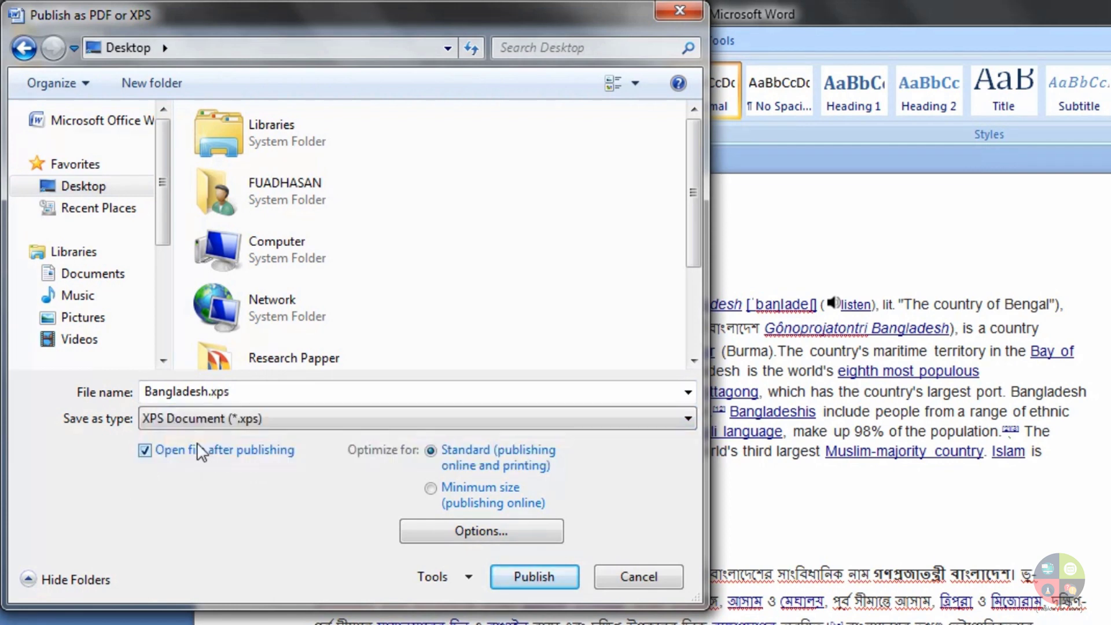
left_click(286, 419)
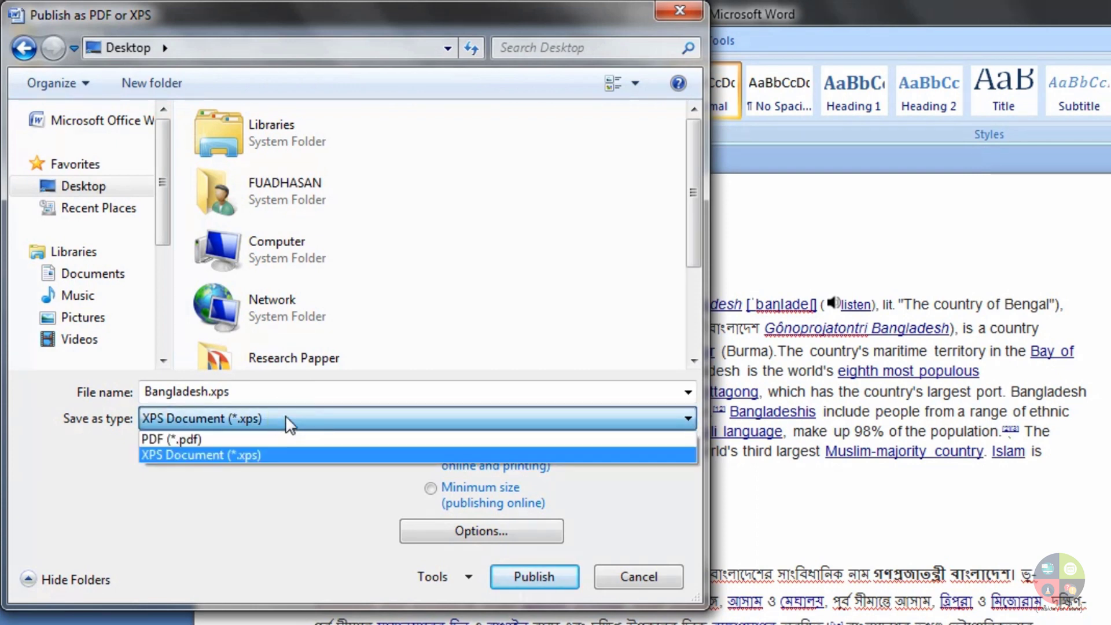
left_click(282, 439)
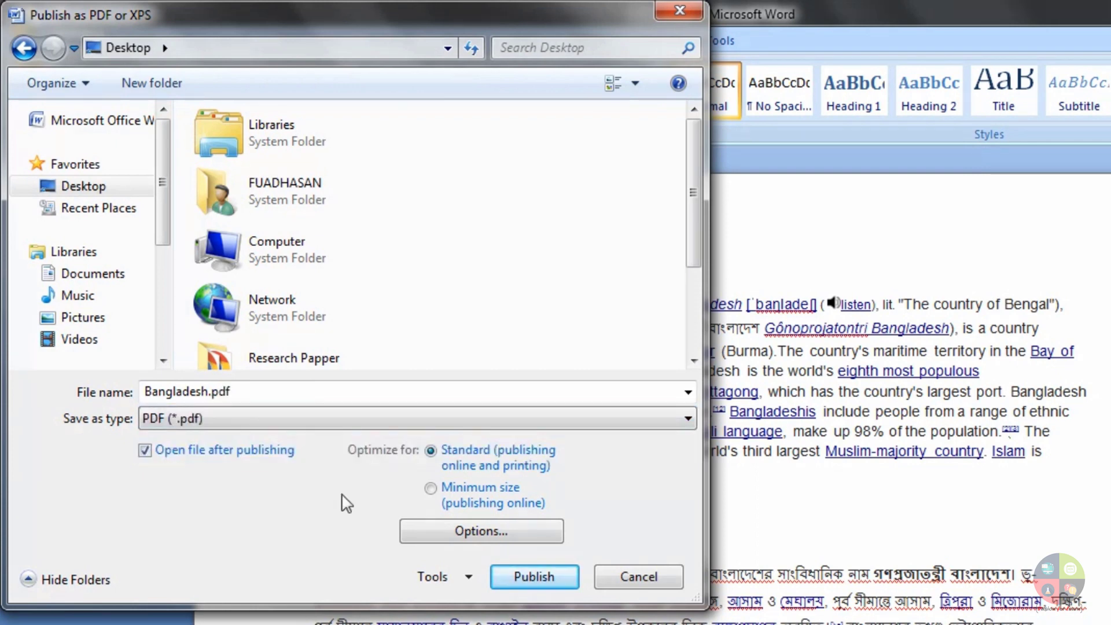
- Publish Bangladesh.pdf to the Desktop and minimize the open windows
left_click(544, 585)
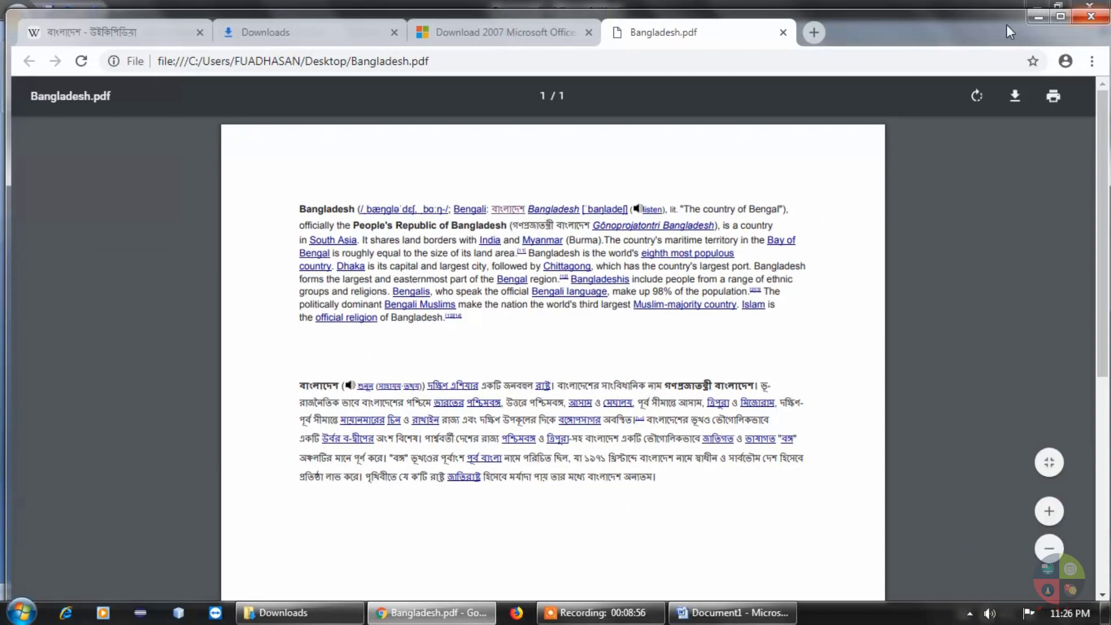
left_click(1037, 18)
left_click(1030, 12)
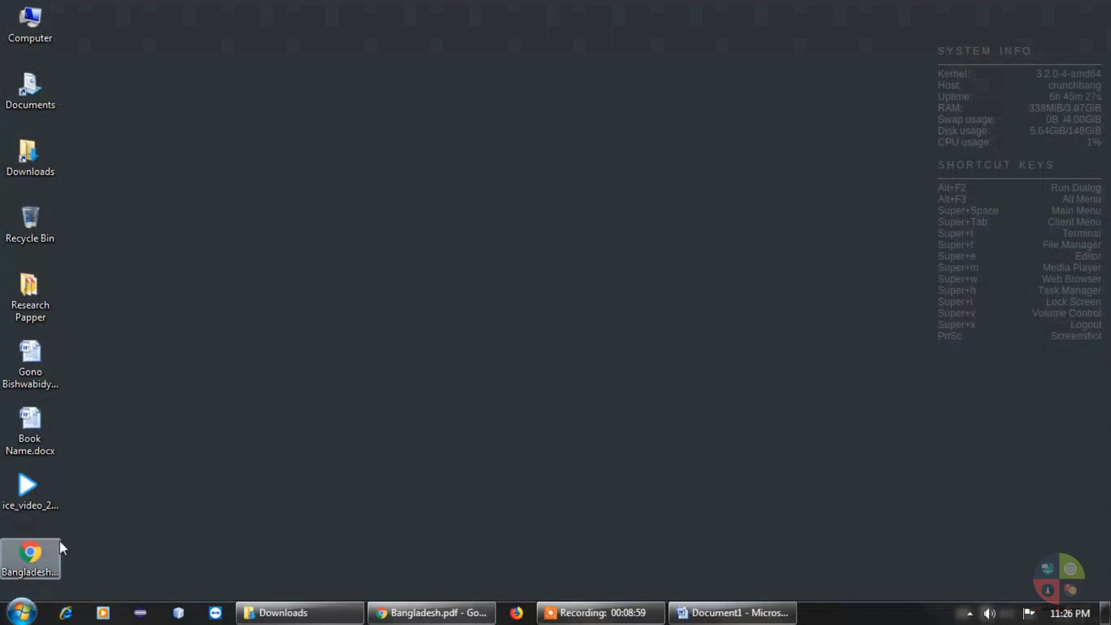
- Move the Bangladesh.pdf desktop icon higher up and open it in Chrome
left_click_drag(59, 550, 400, 135)
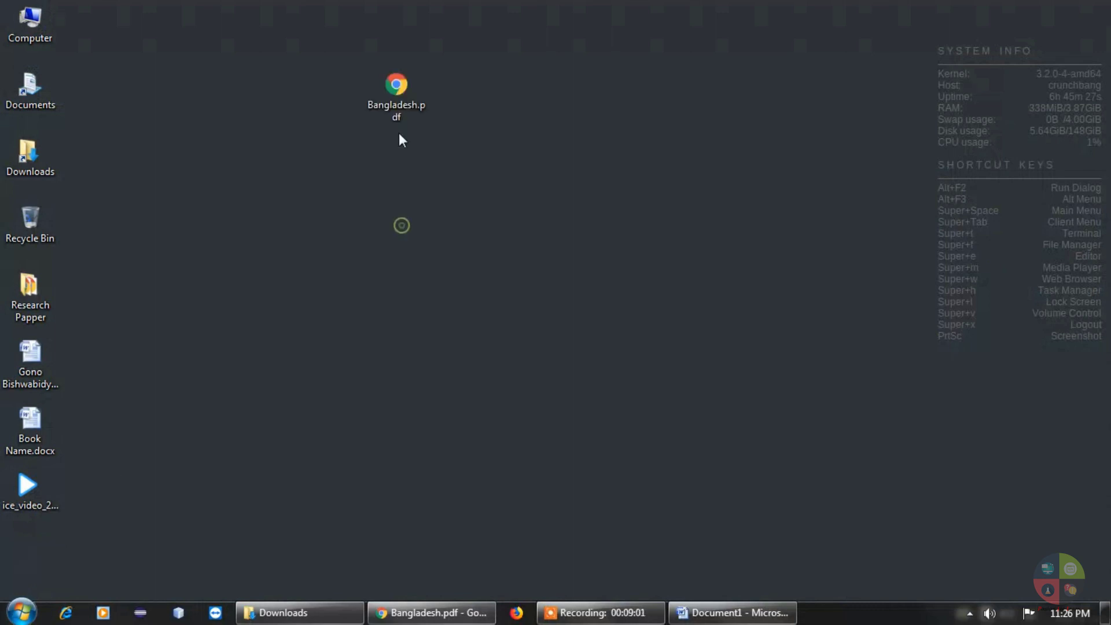
left_click(411, 102)
double_click(404, 103)
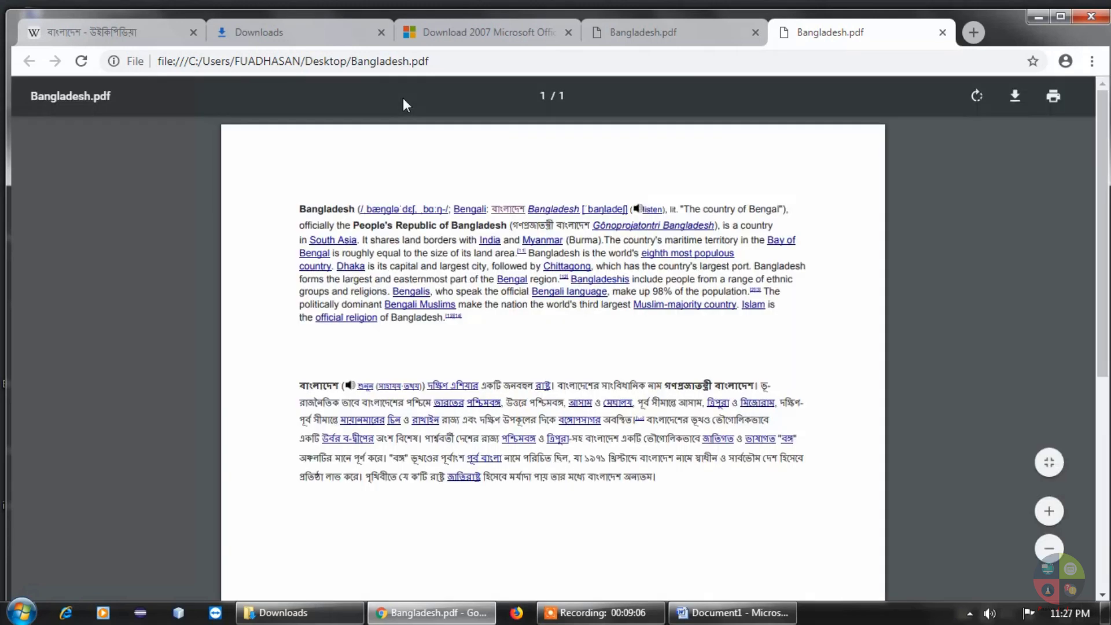
- Minimize Word, close the second Bangladesh.pdf tab, and minimize Chrome to reveal the desktop
scroll(648, 558, "down", 4)
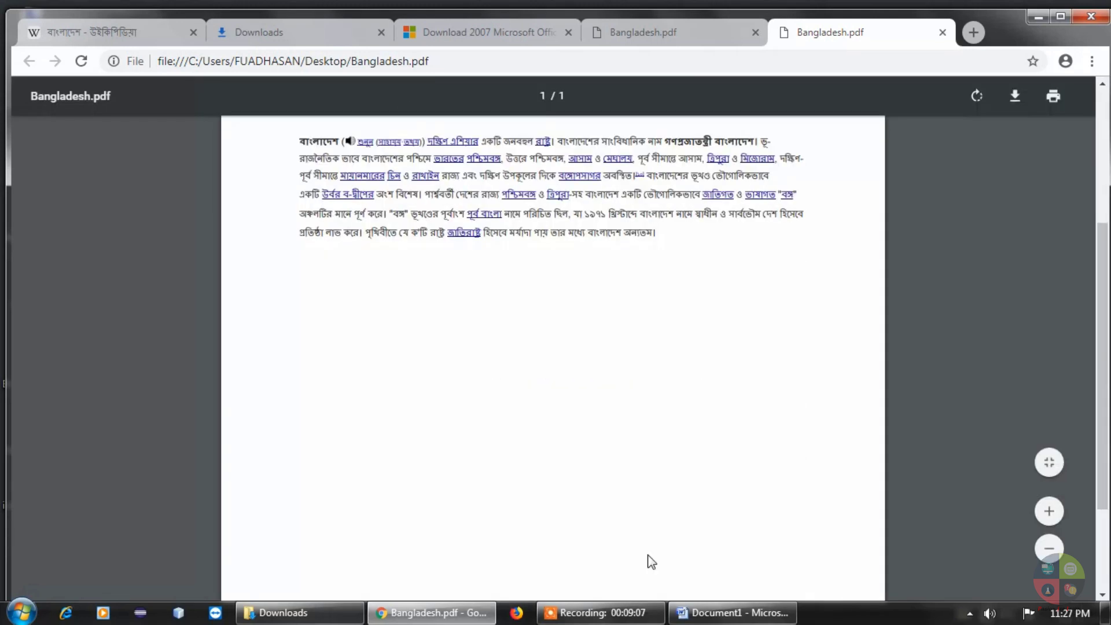
key("alt+Tab")
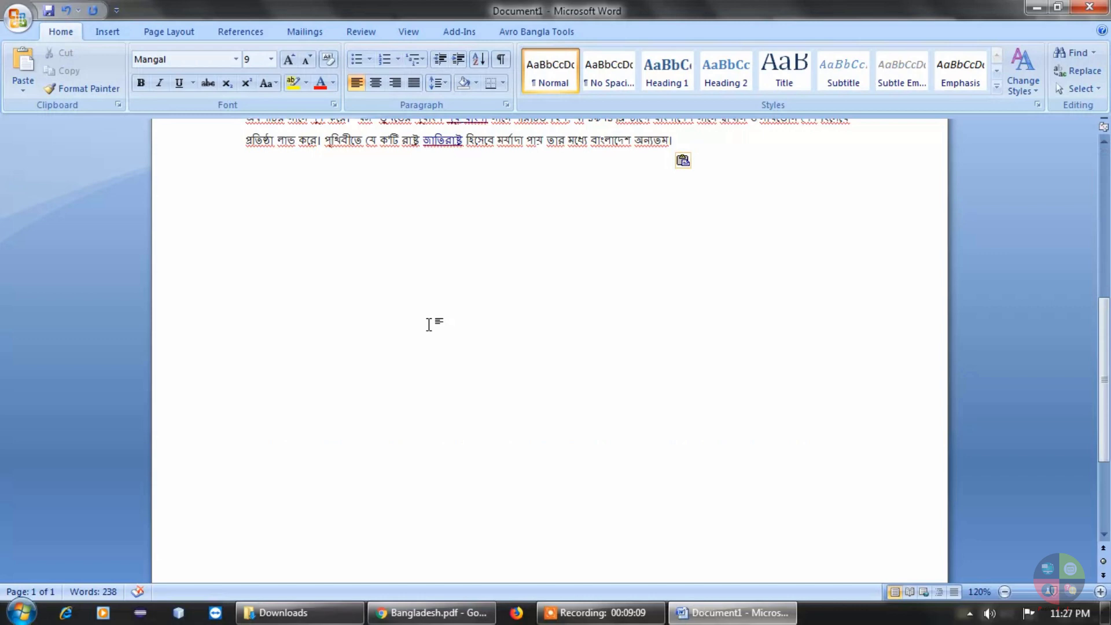
scroll(432, 323, "up", 6)
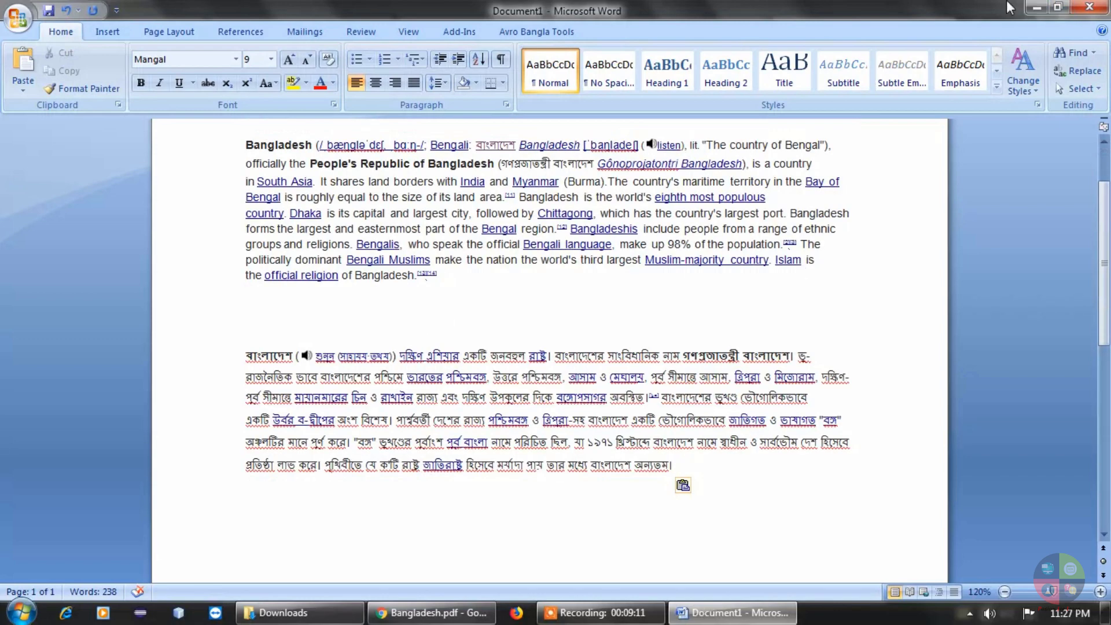
left_click(1037, 7)
scroll(465, 295, "up", 4)
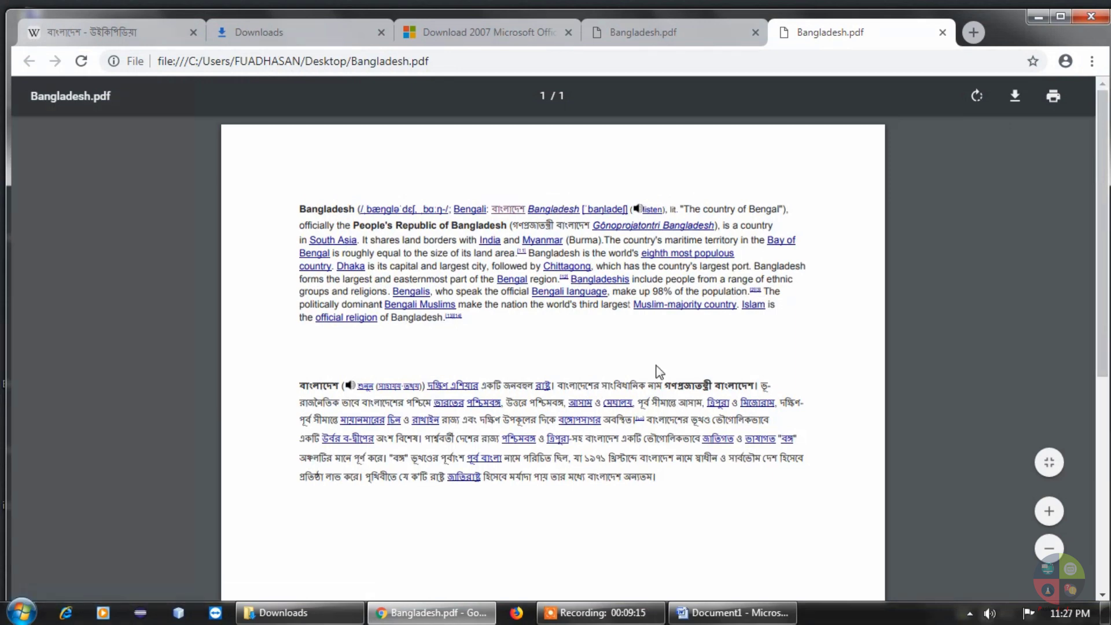
left_click(943, 33)
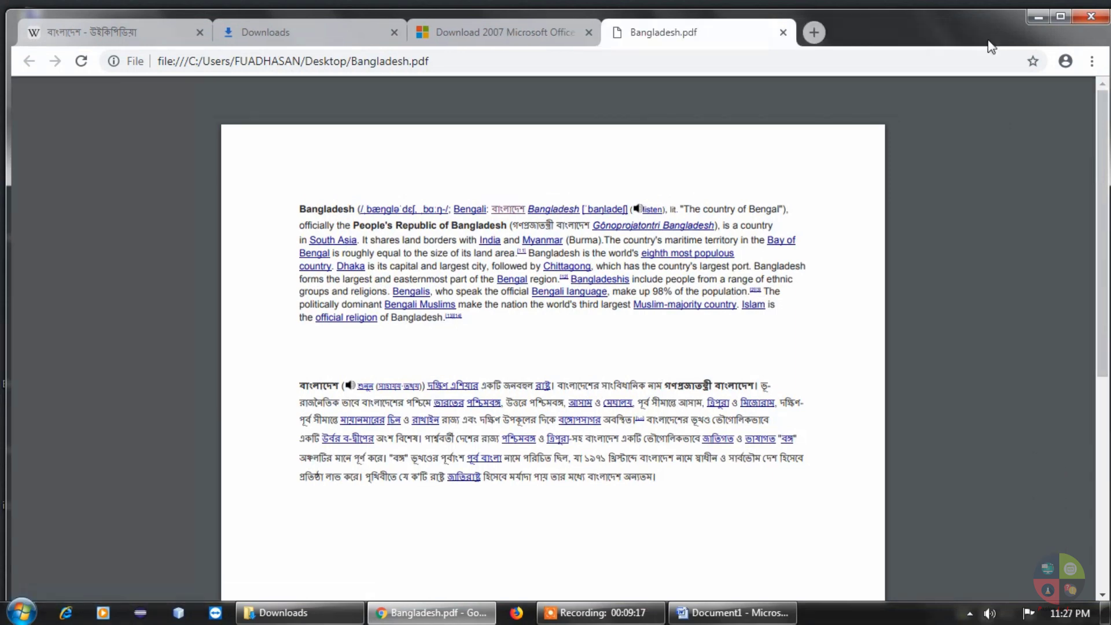
left_click(1039, 19)
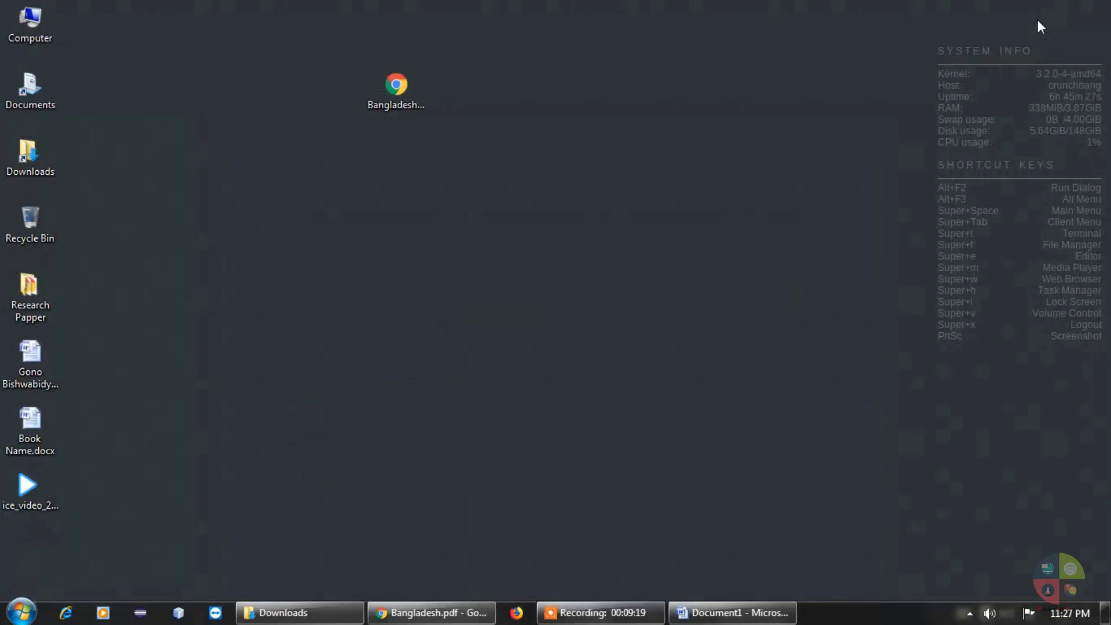